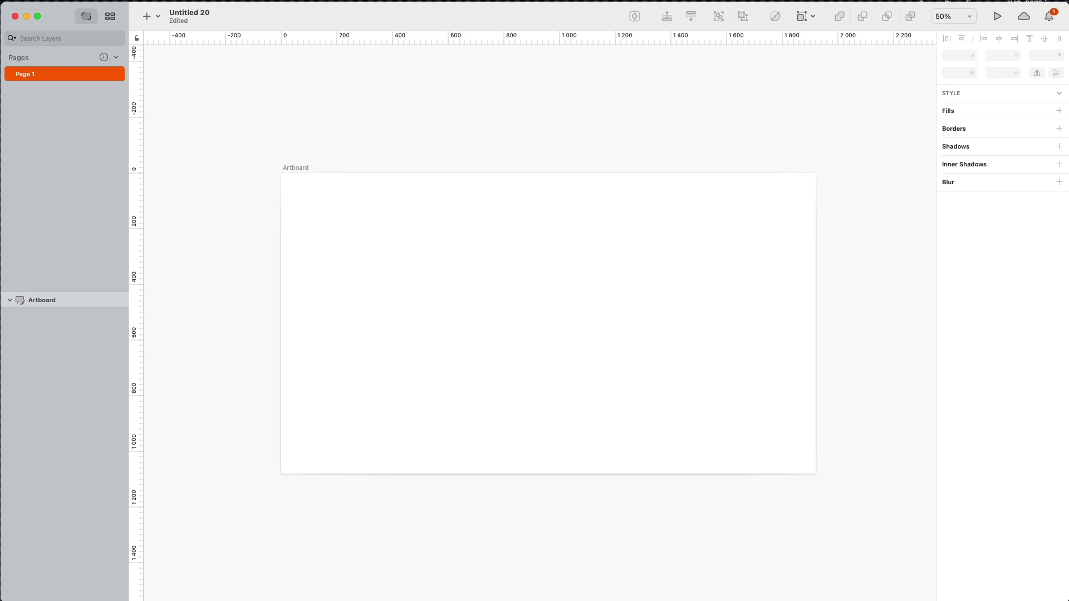
Step: Place the m1mac laptop photo on the artboard, enlarge it past the edges, and blur it 50
left_click_drag(1065, 490, 606, 429)
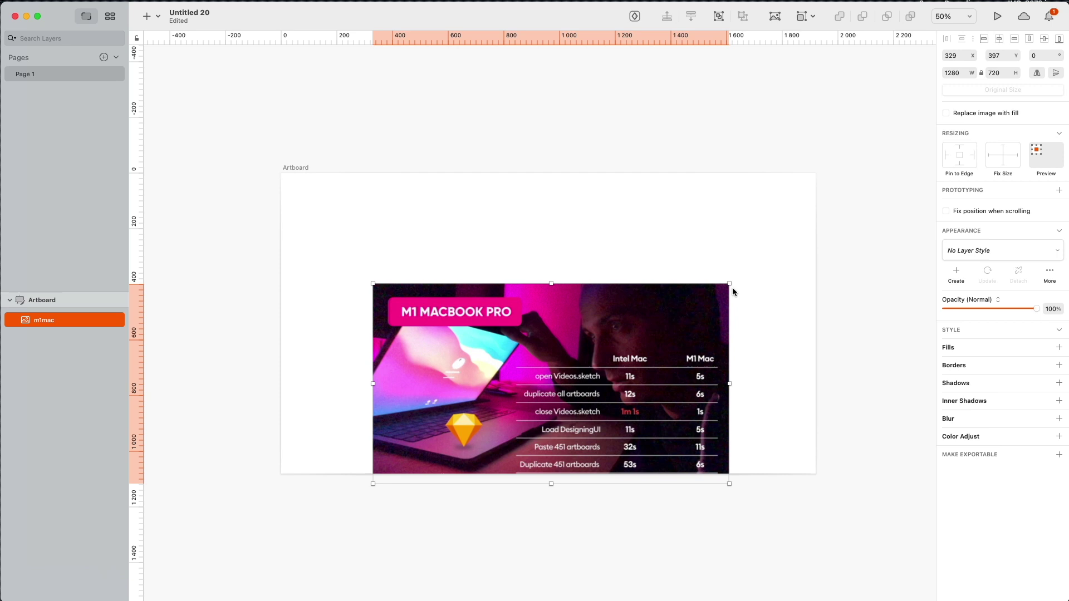
left_click_drag(730, 283, 873, 142)
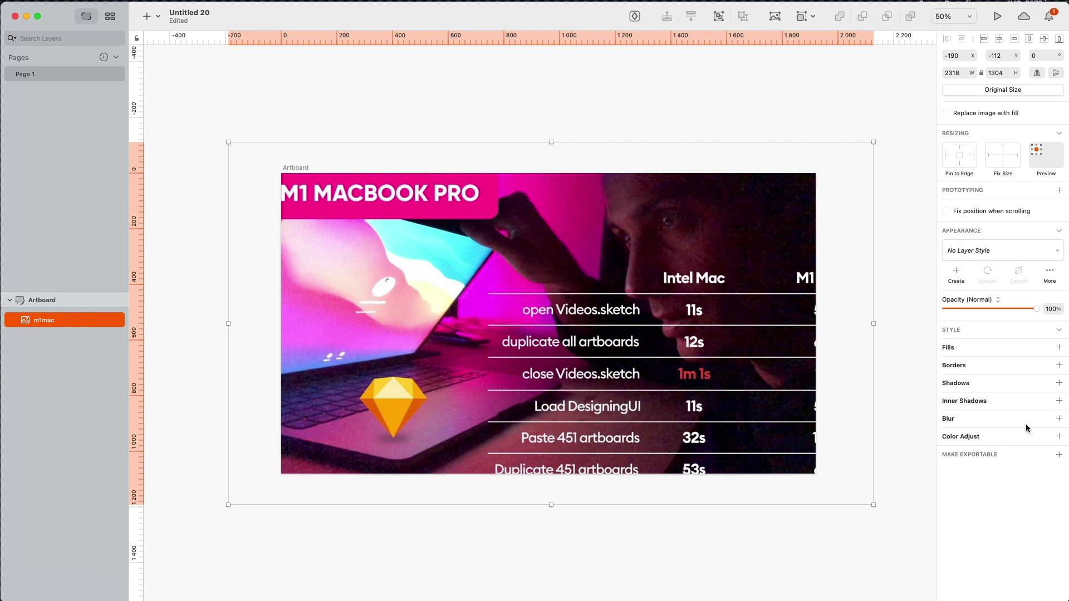
left_click(1059, 419)
left_click_drag(980, 438, 1046, 446)
left_click(711, 484)
left_click(615, 378)
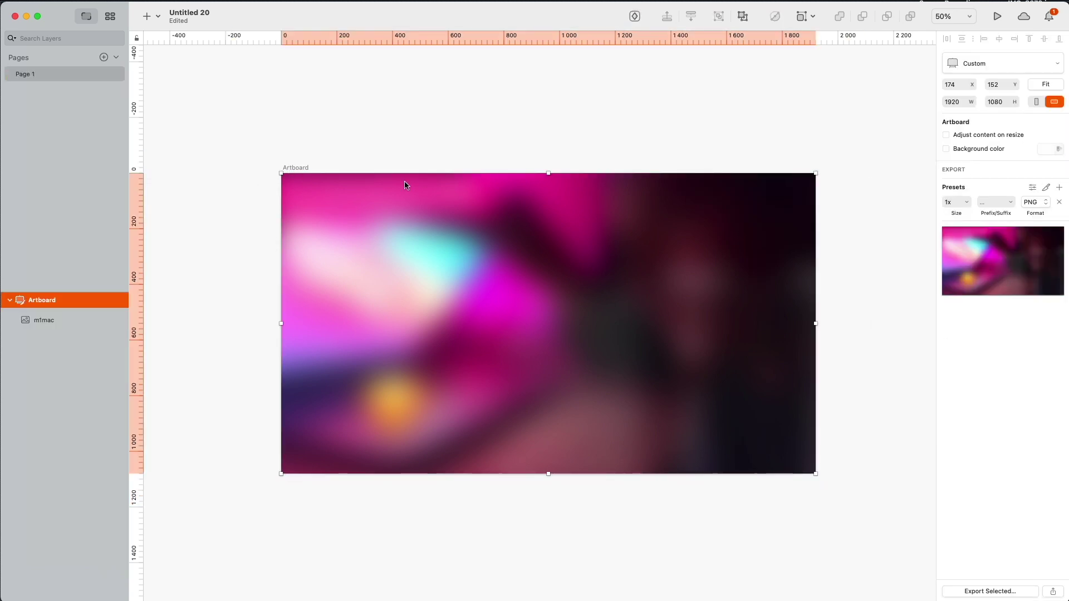
Step: Bring in the artboard preview as a Bitmap, blur it 50, and scale it to 4388×2468
left_click_drag(1039, 264, 520, 358)
left_click(1060, 418)
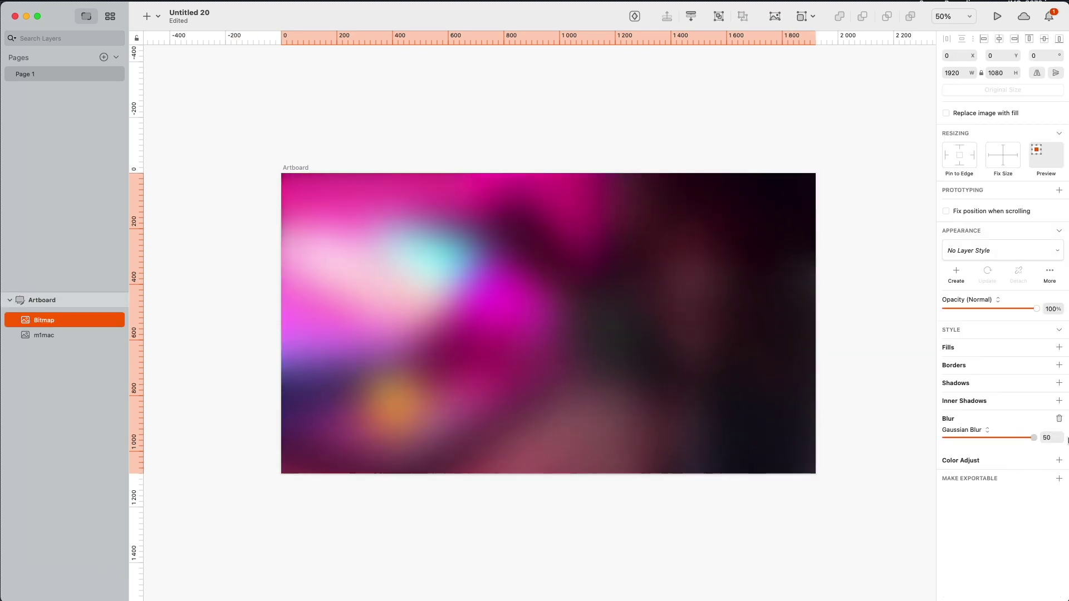
left_click_drag(814, 473, 928, 554)
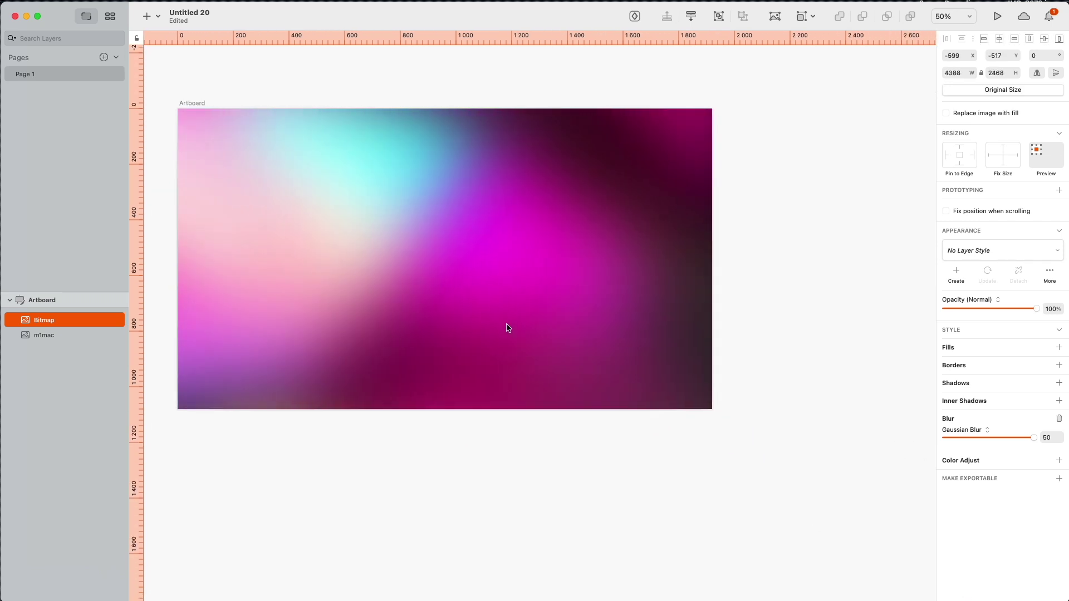
left_click(534, 451)
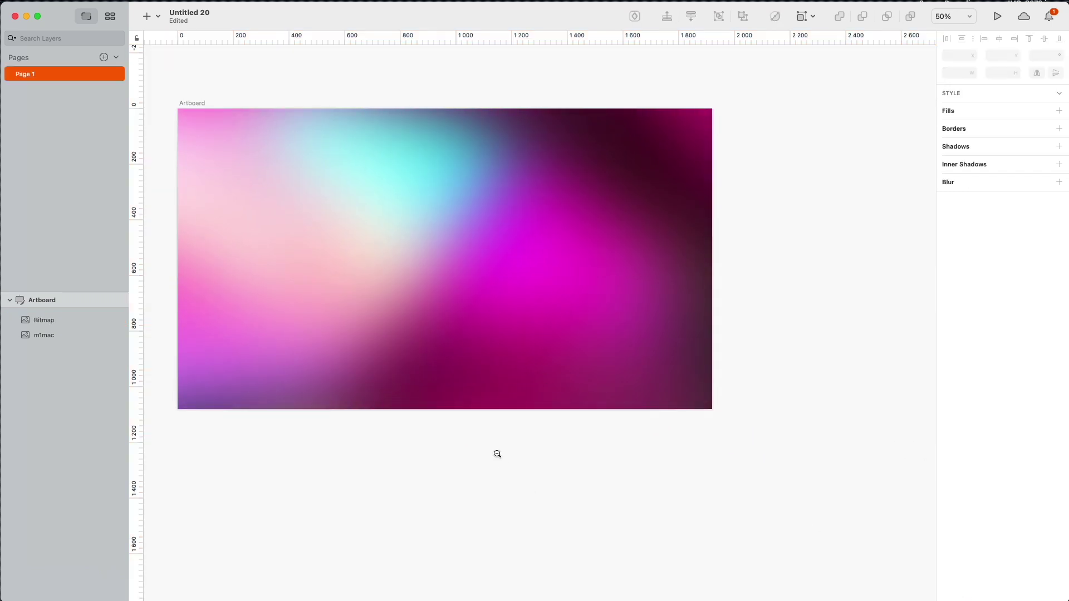
Step: Draw a borderless white (#FFFFFF) rectangle in the middle of the artboard
left_click(497, 454, "alt")
left_click(362, 364)
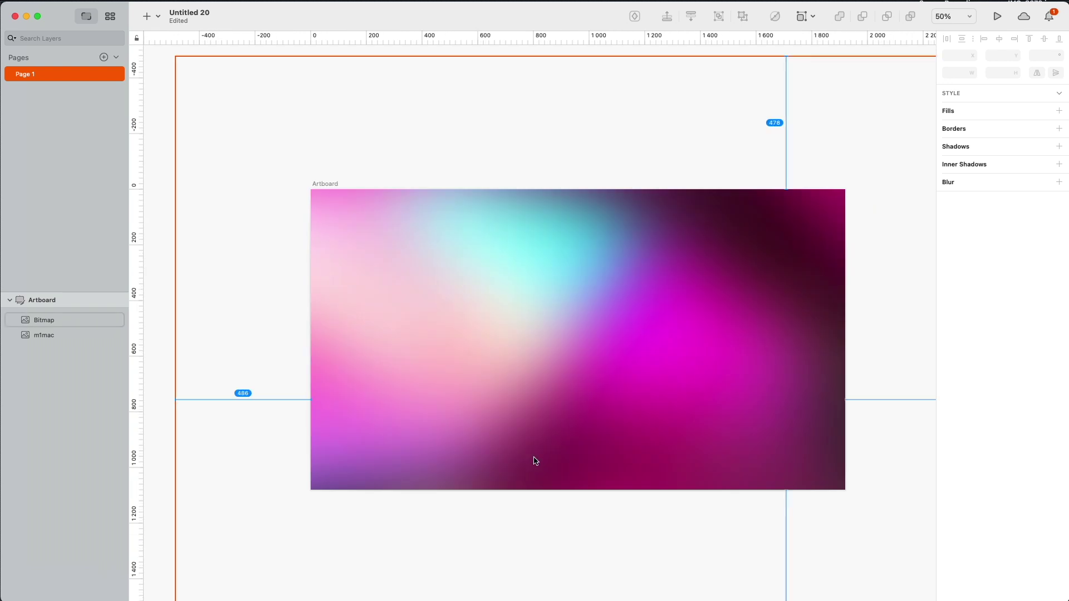
key("r")
left_click_drag(450, 263, 687, 414)
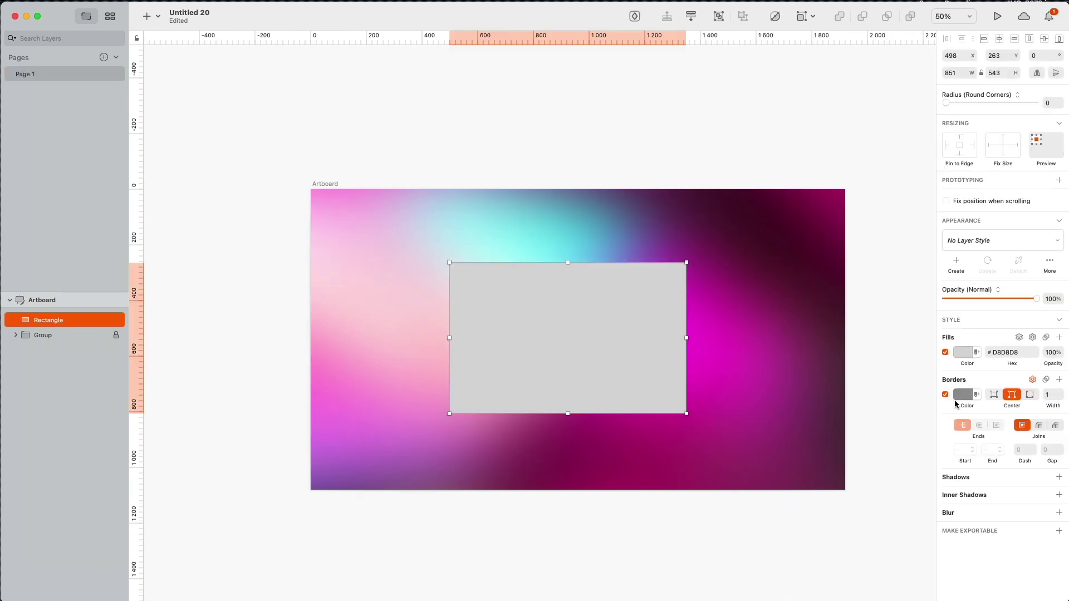
left_click(956, 395)
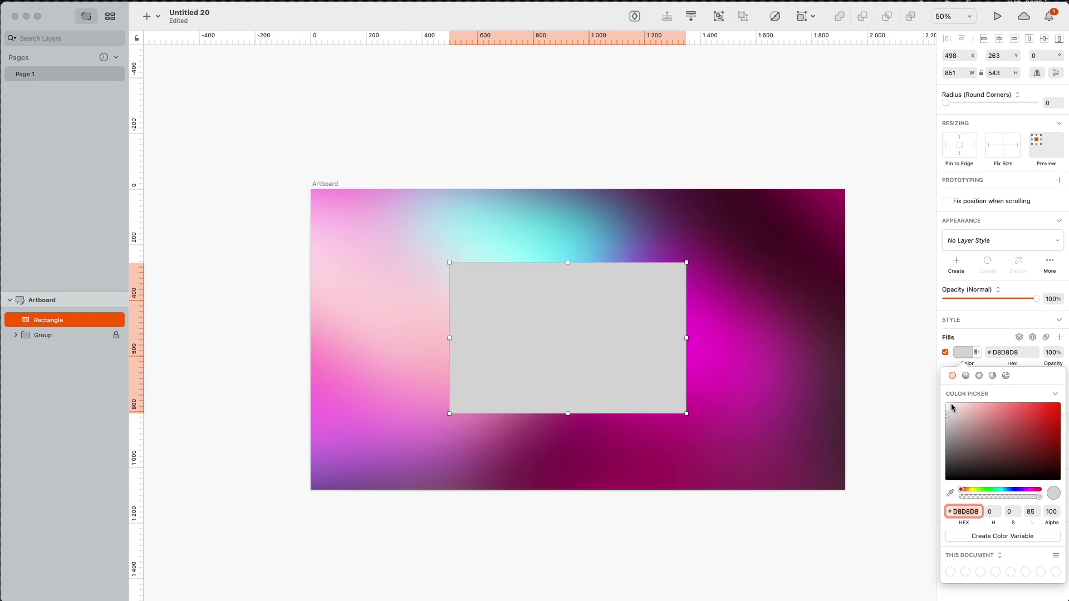
left_click_drag(951, 408, 935, 390)
left_click(754, 550)
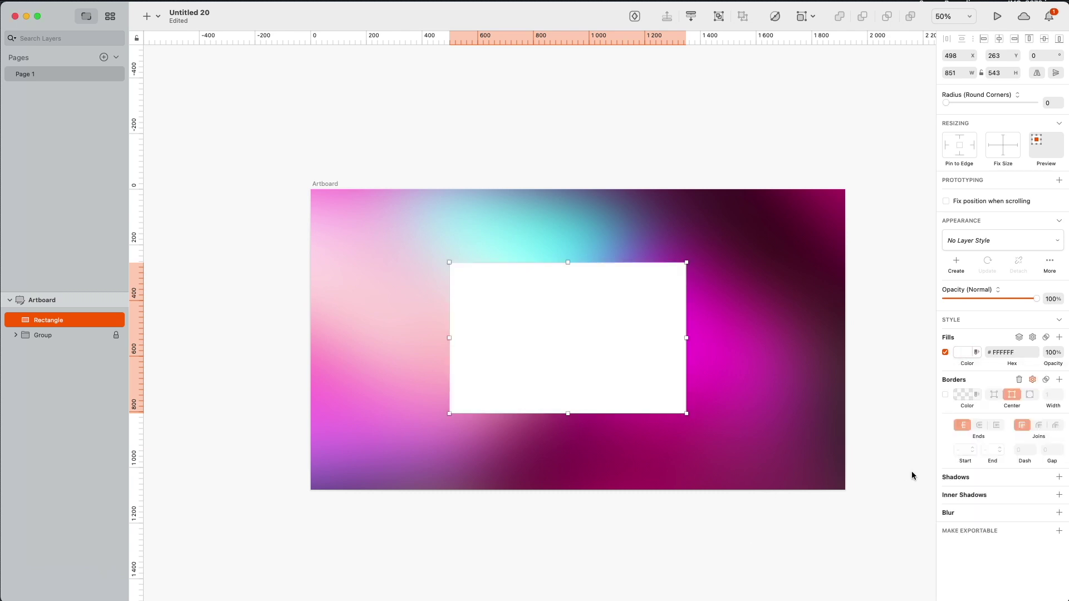
Step: Give the white rectangle a Background Blur of 10
left_click(1059, 513)
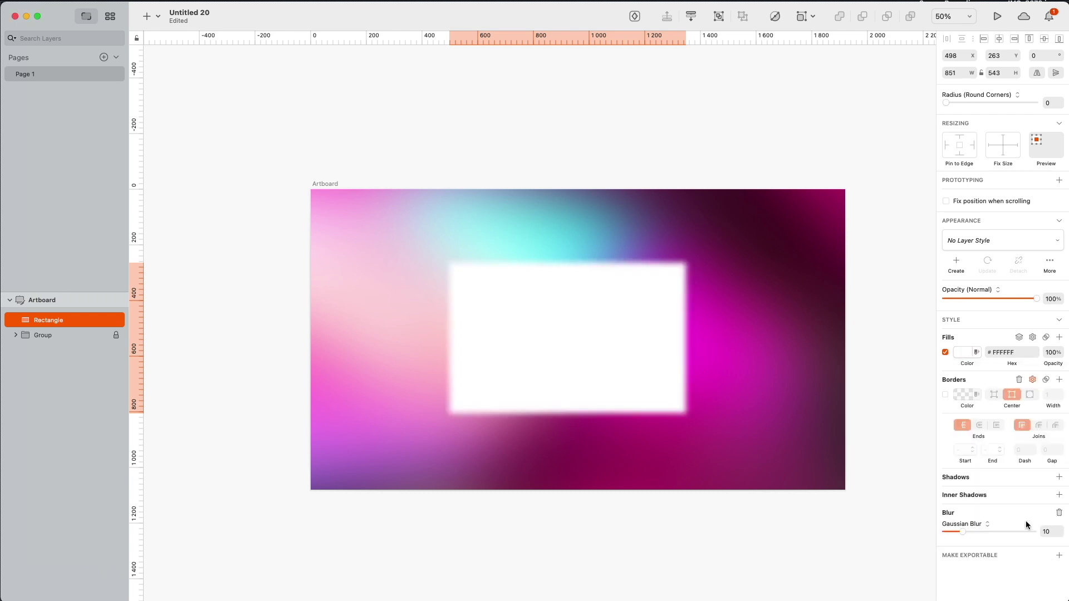
left_click(973, 526)
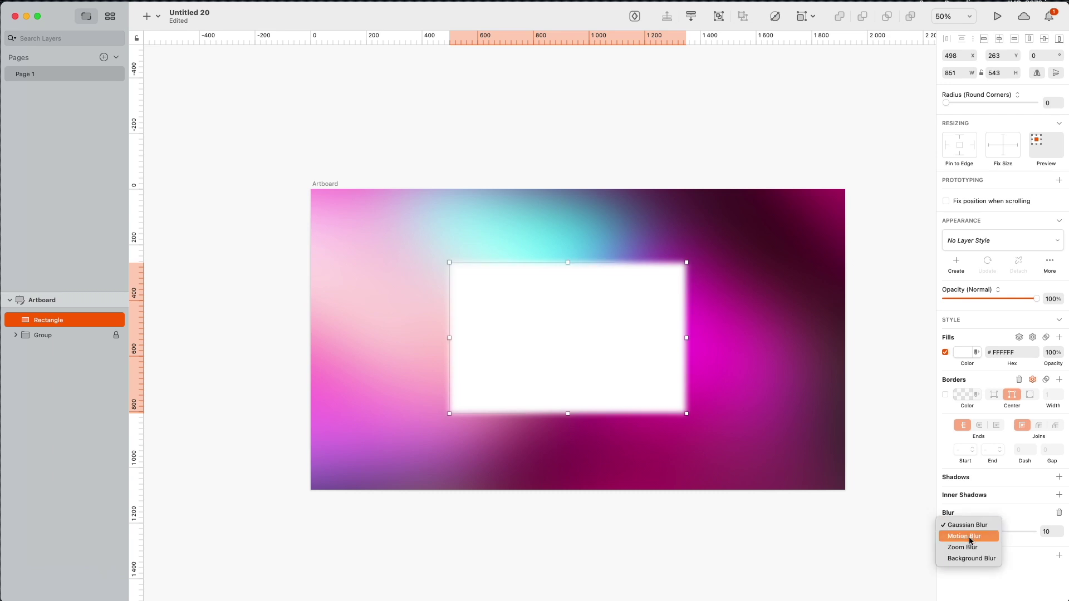
left_click(970, 556)
left_click(716, 524)
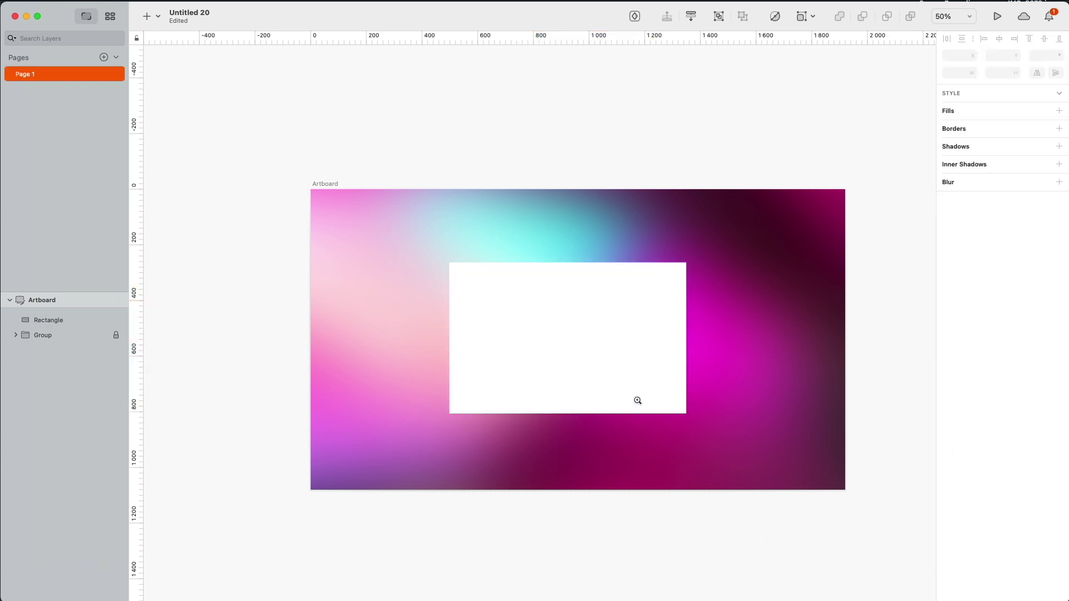
scroll(637, 401, "up", 2)
left_click(633, 376)
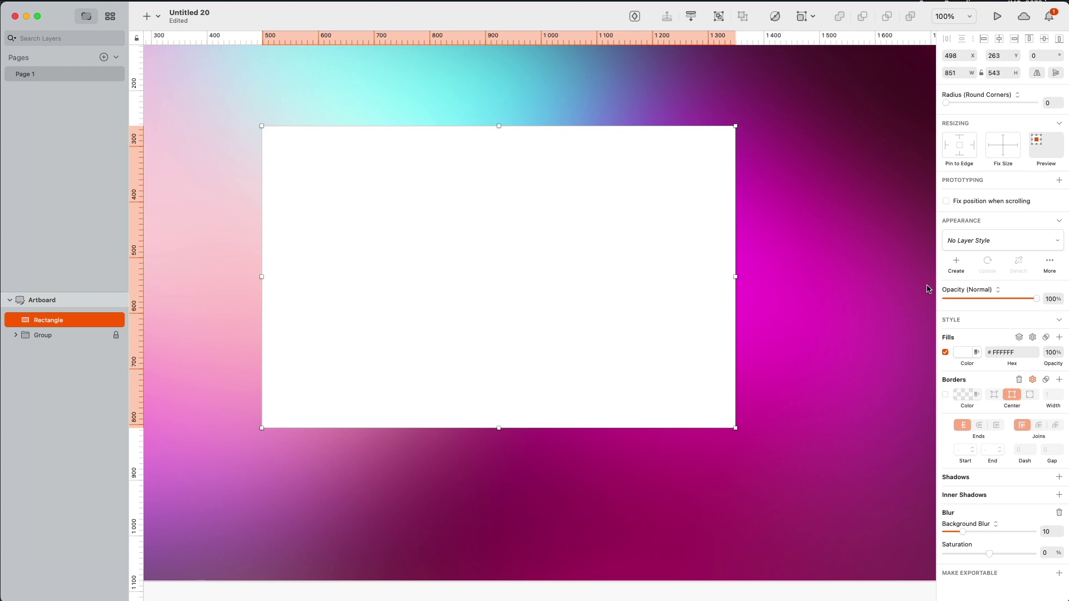
Step: Lower the rectangle's opacity to 27% and duplicate it down and to the right
left_click_drag(1035, 298, 970, 306)
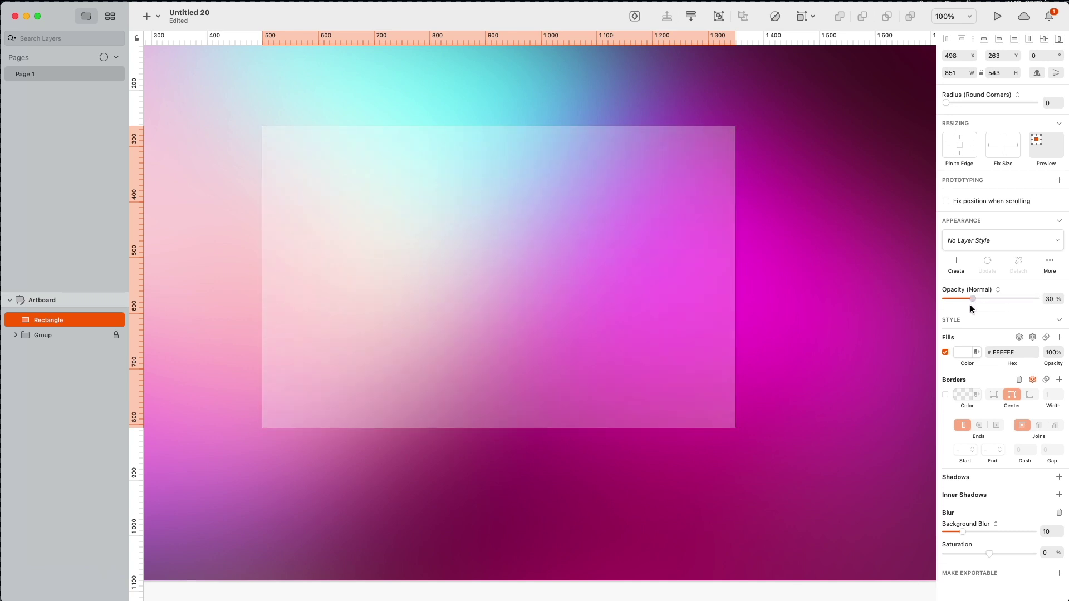
left_click_drag(581, 319, 616, 337)
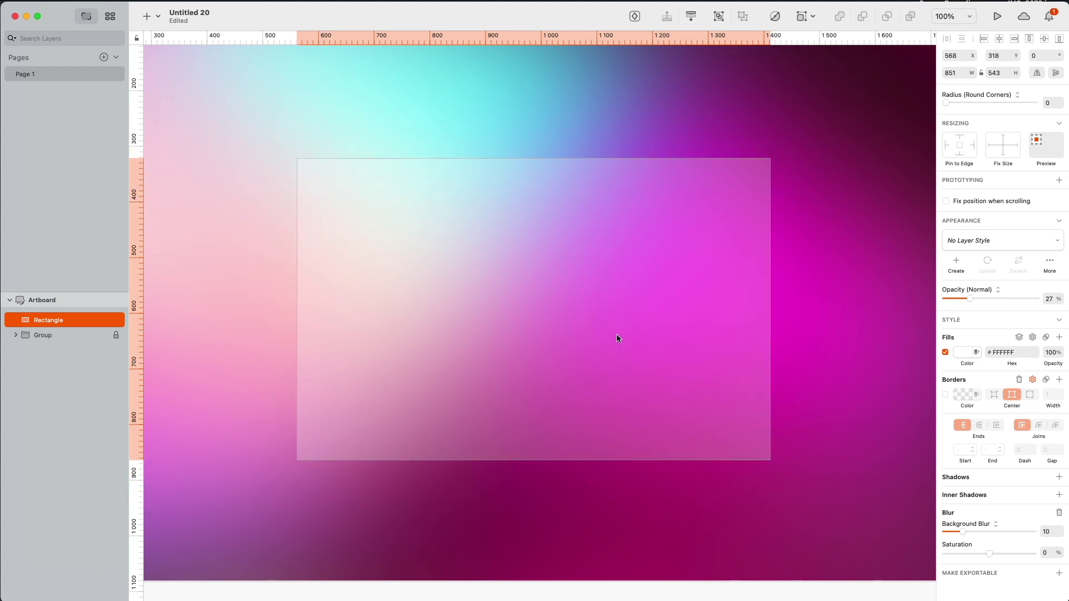
key("super+d")
left_click_drag(475, 276, 573, 351)
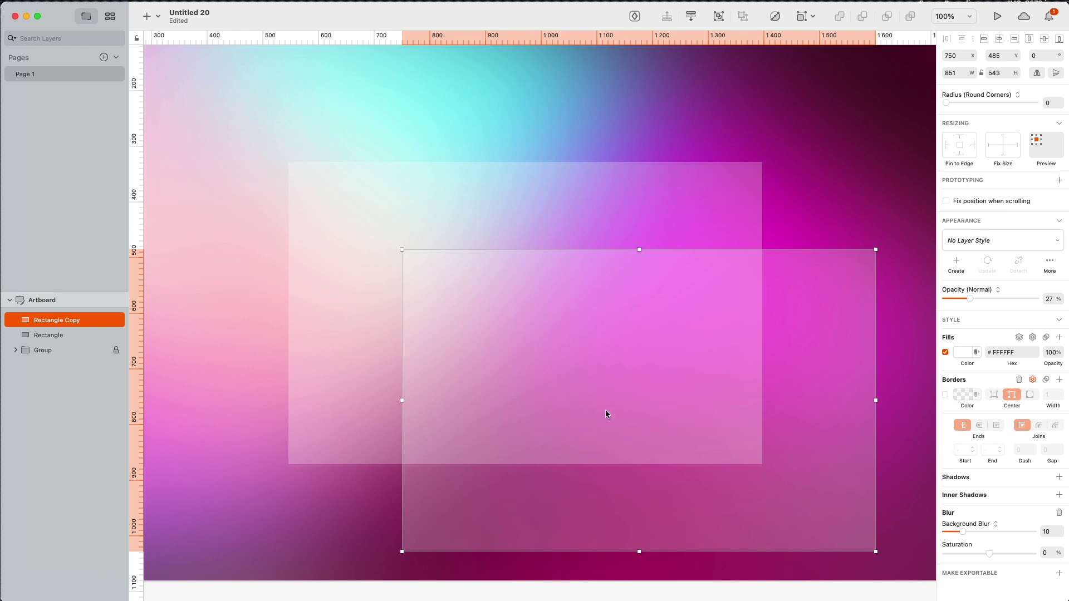
left_click_drag(606, 410, 595, 403)
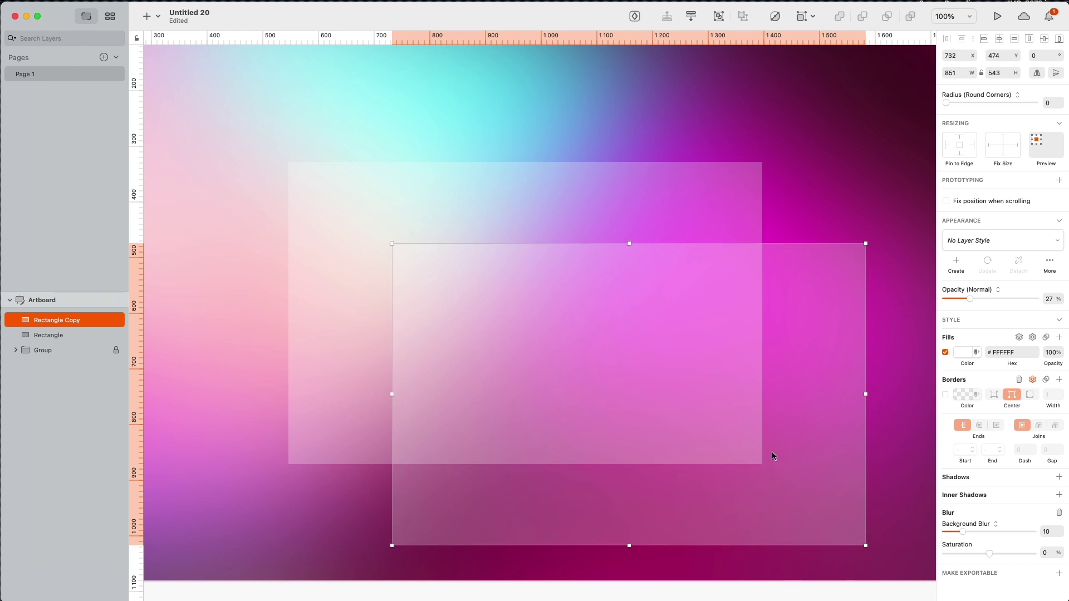
Step: Set the copy back to 100% opacity with a 50% fill opacity
left_click_drag(970, 300, 1035, 302)
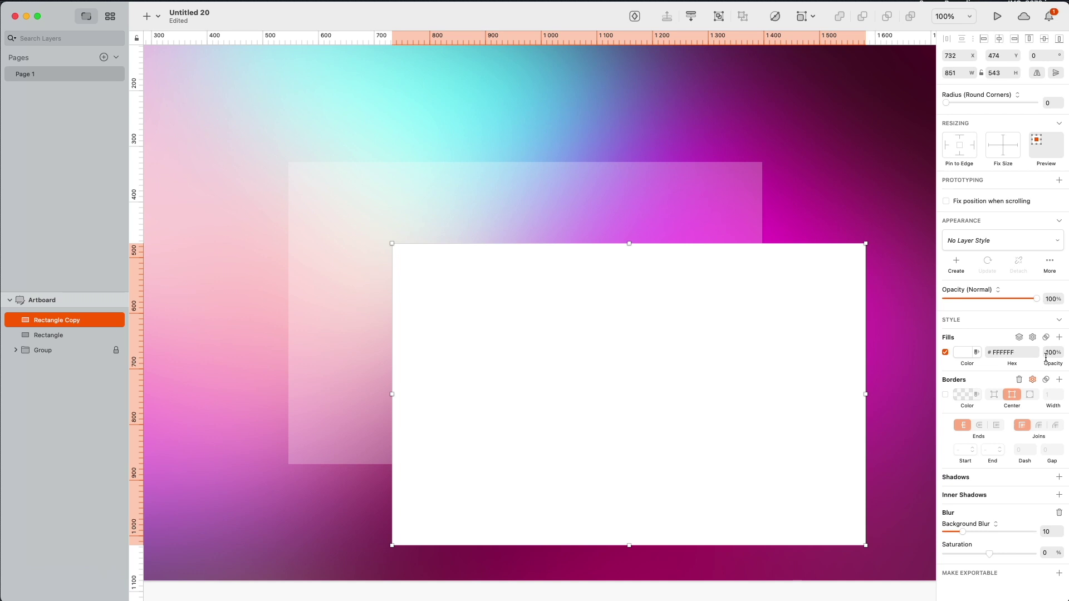
left_click(1047, 356)
key("Return")
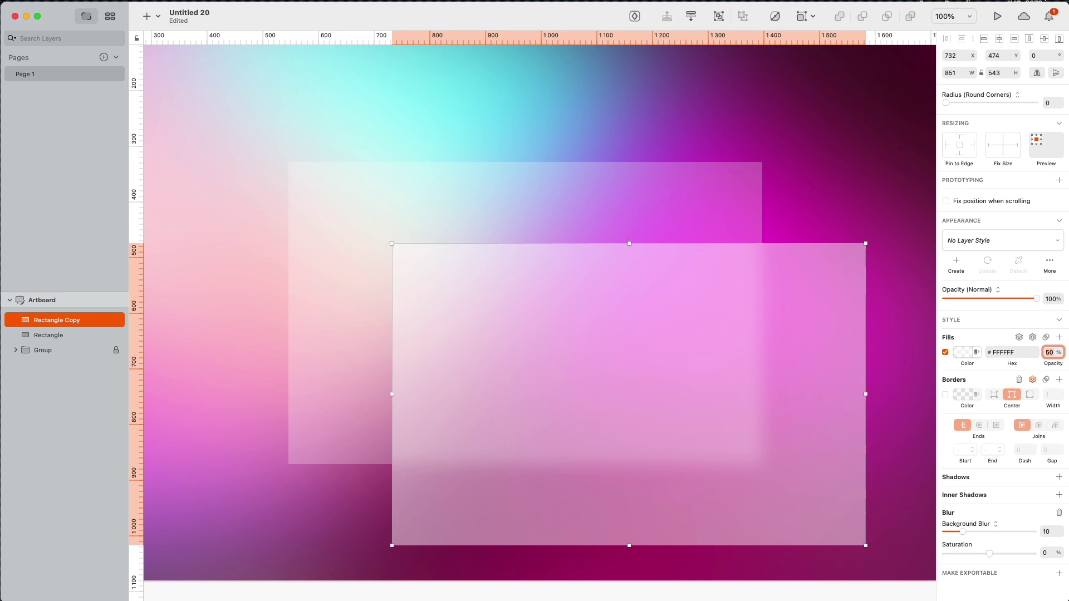
Step: Give the front card an inside white border at 25% opacity
left_click_drag(657, 486, 605, 439)
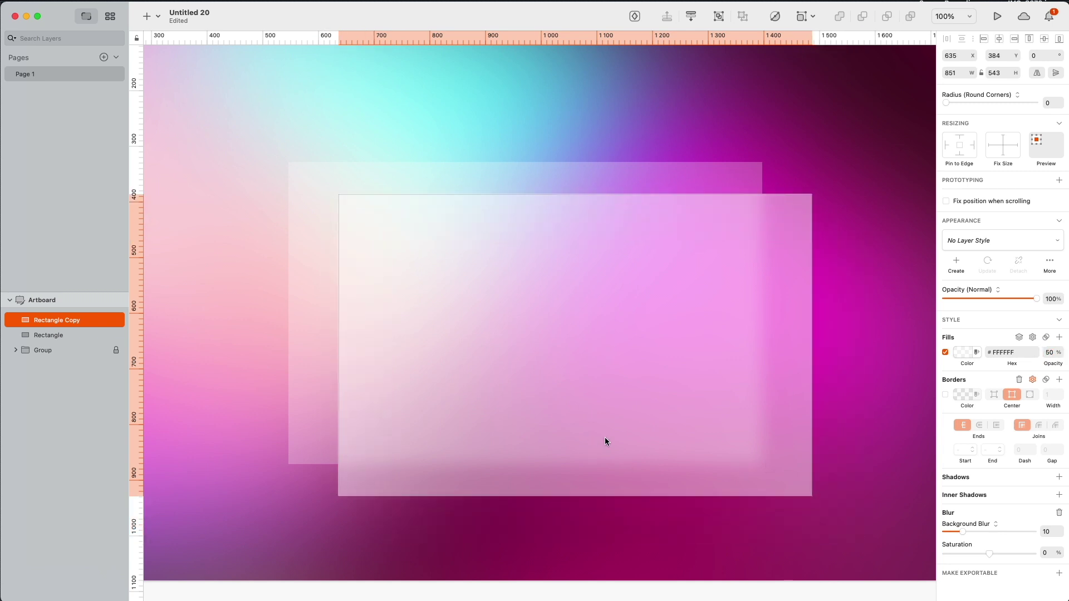
key("super+plus")
left_click(946, 394)
left_click(994, 395)
left_click(967, 394)
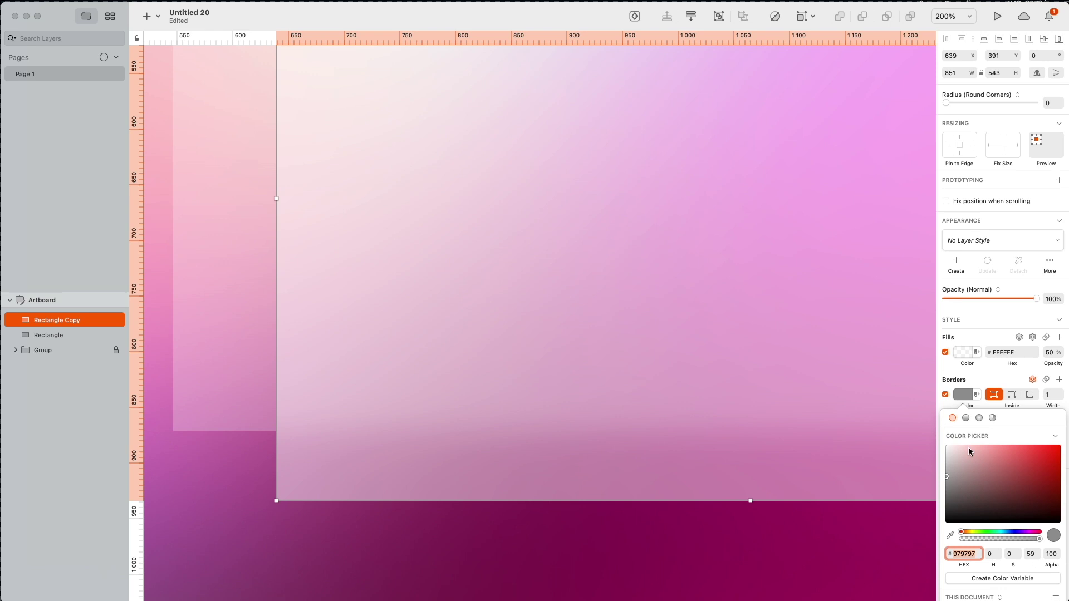
left_click(968, 447)
left_click(810, 489)
left_click(946, 395)
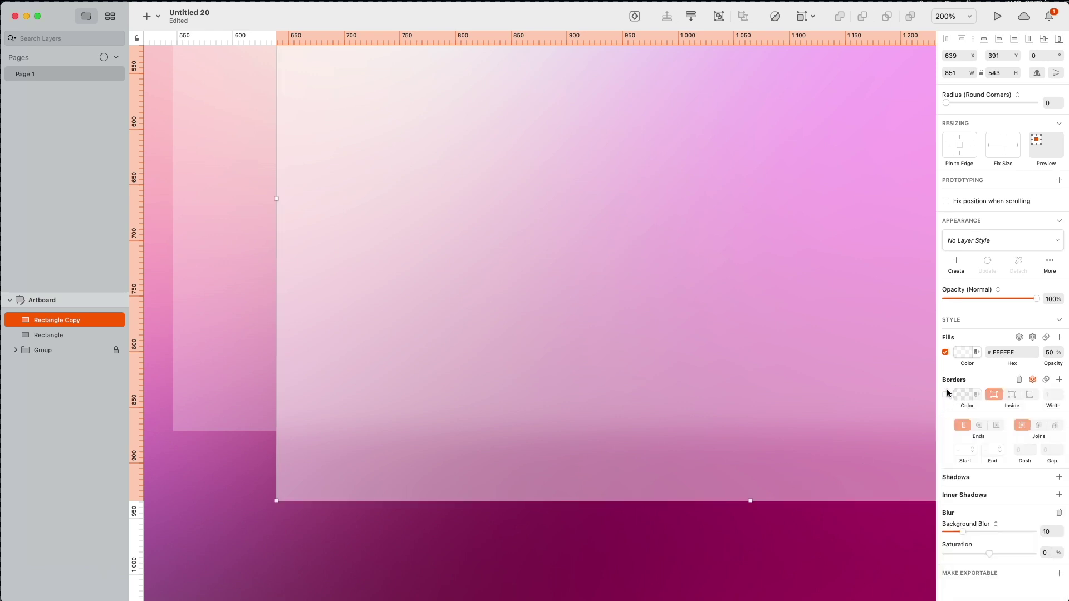
left_click(946, 396)
left_click(968, 394)
left_click(979, 543)
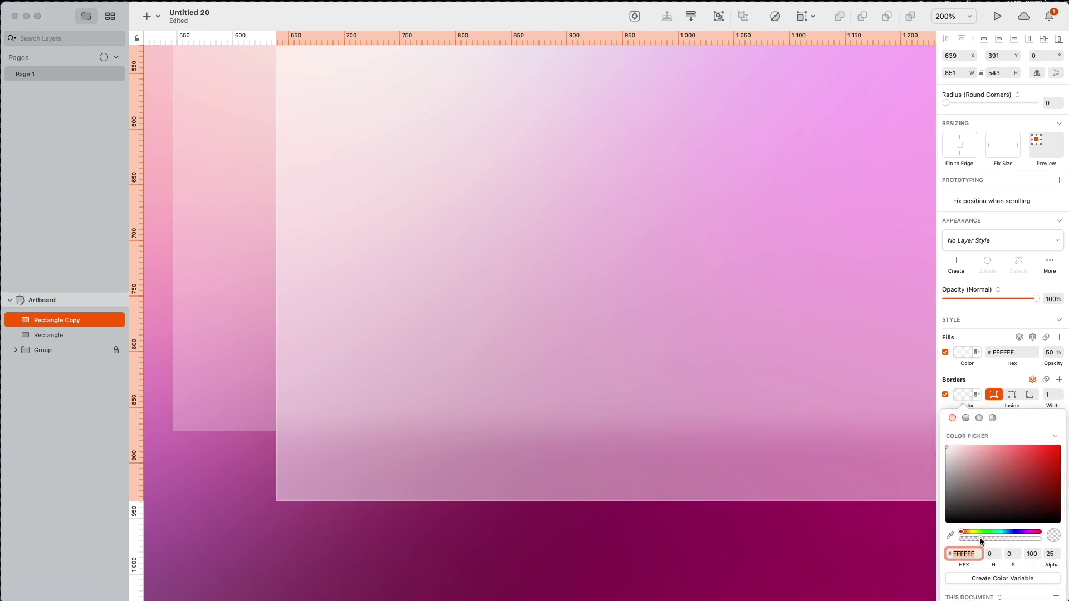
left_click(306, 503)
key("cmd+0")
left_click(533, 502)
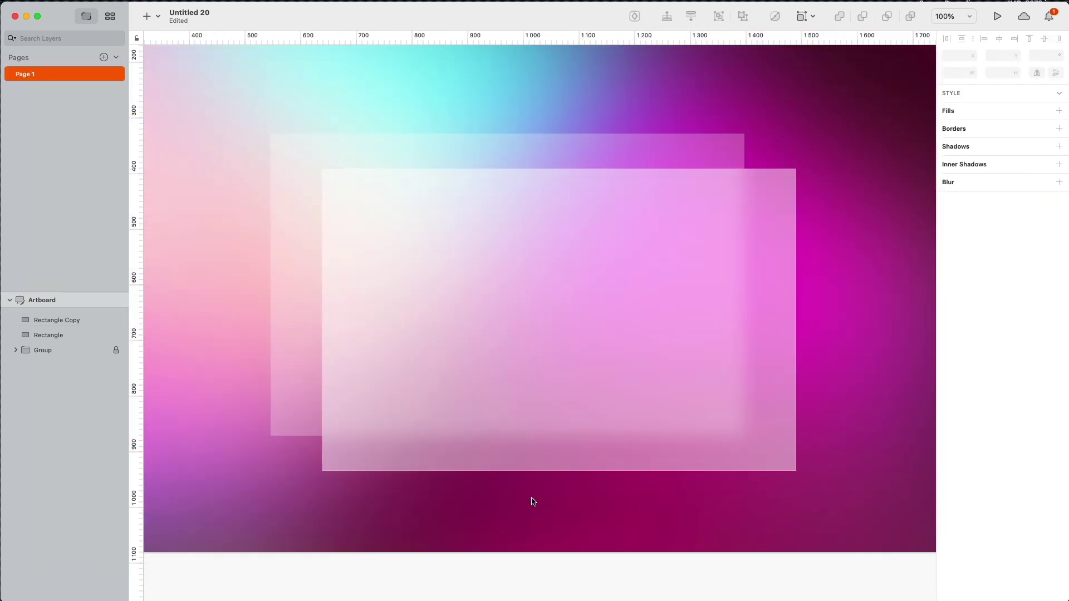
Step: Round the front card's corners with a radius of 32
left_click(791, 319)
left_click(1050, 103)
type("32")
key("Return")
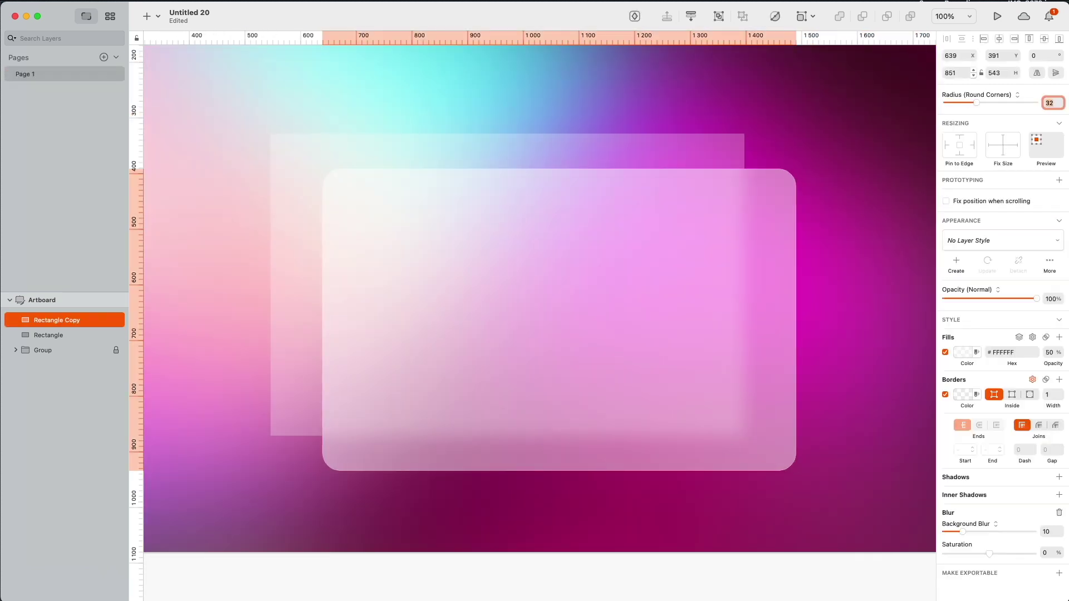
key("Escape")
left_click(633, 368)
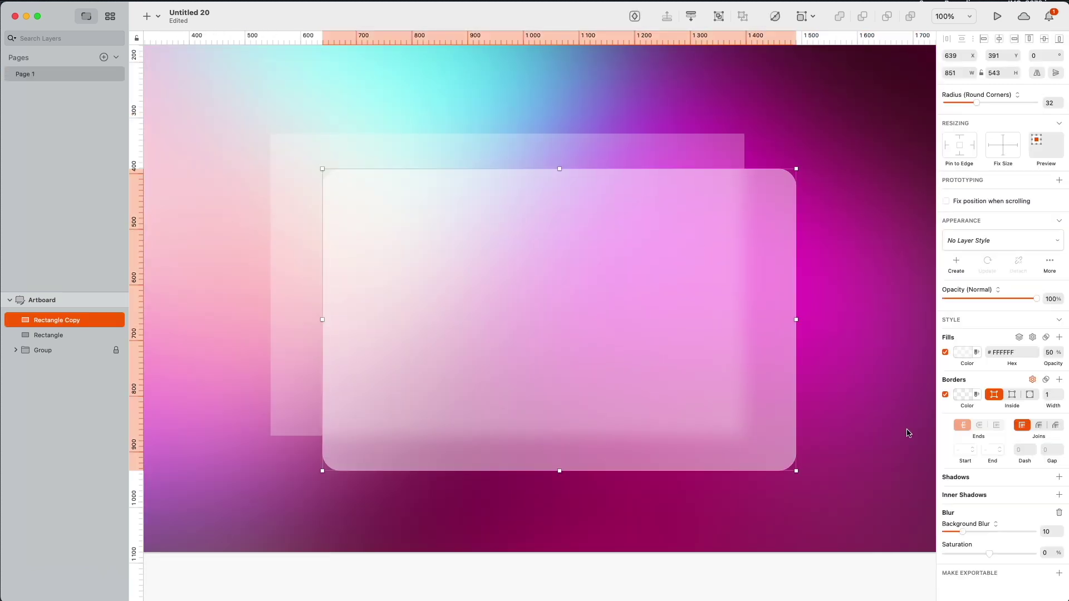
Step: Add a drop shadow to the front card with Y offset 16 and blur 32
left_click(1059, 478)
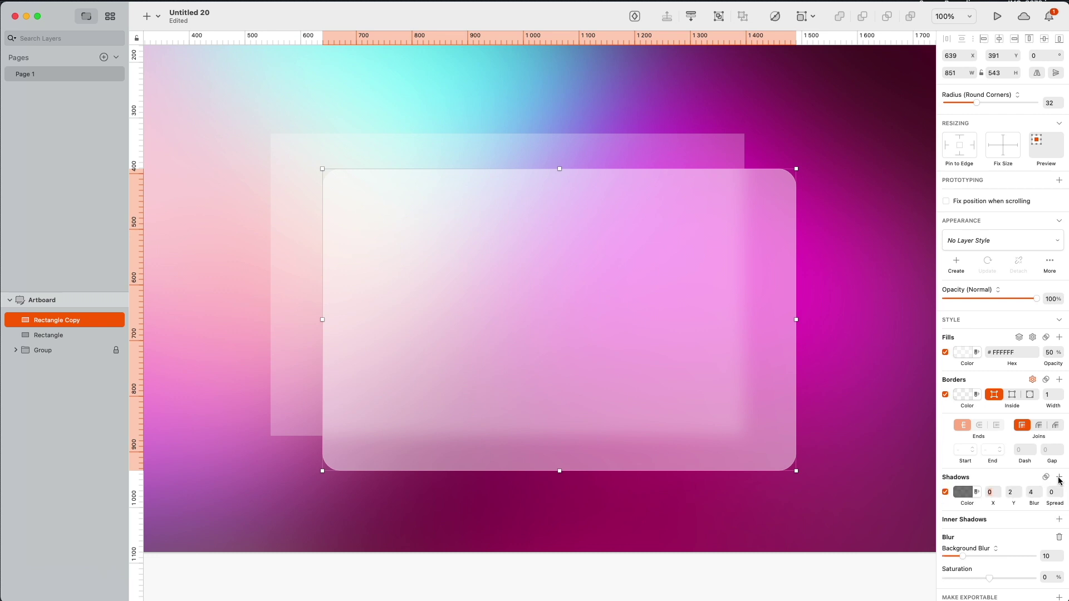
left_click(992, 493)
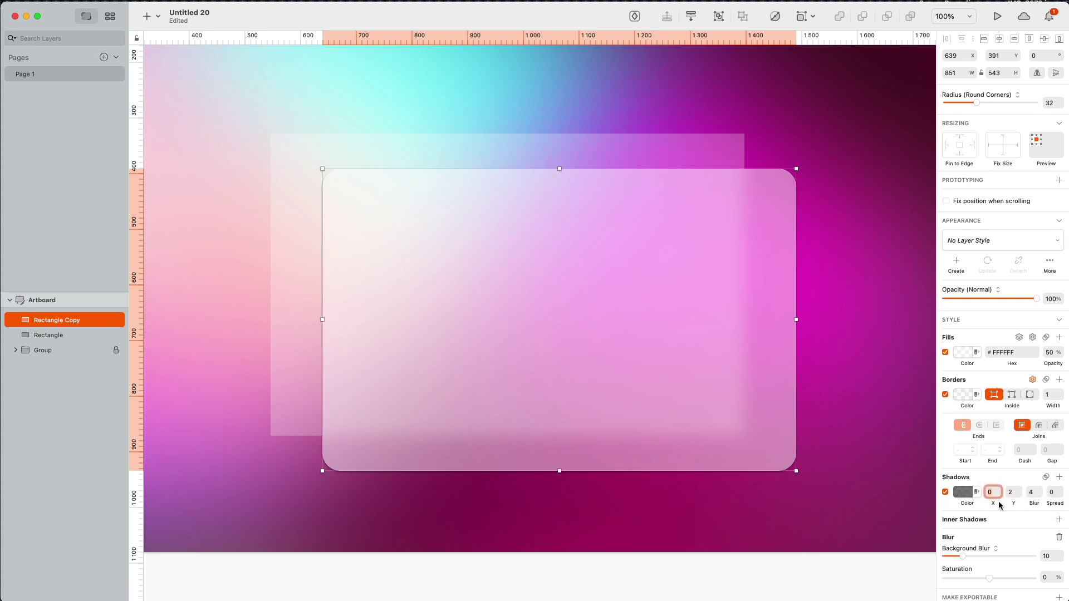
key("Tab")
type("16")
key("Tab")
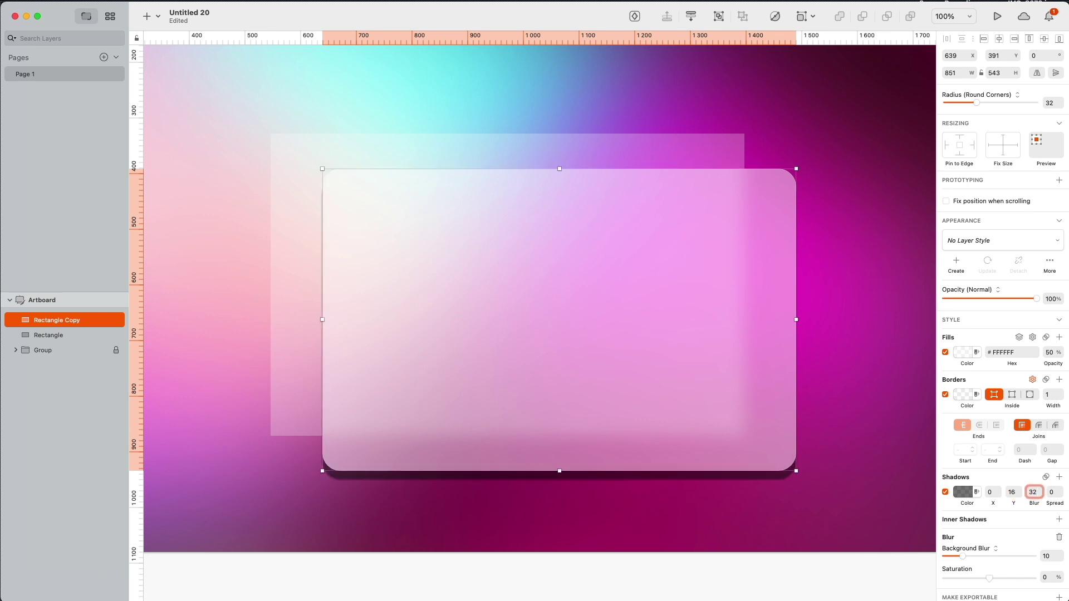
key("Return")
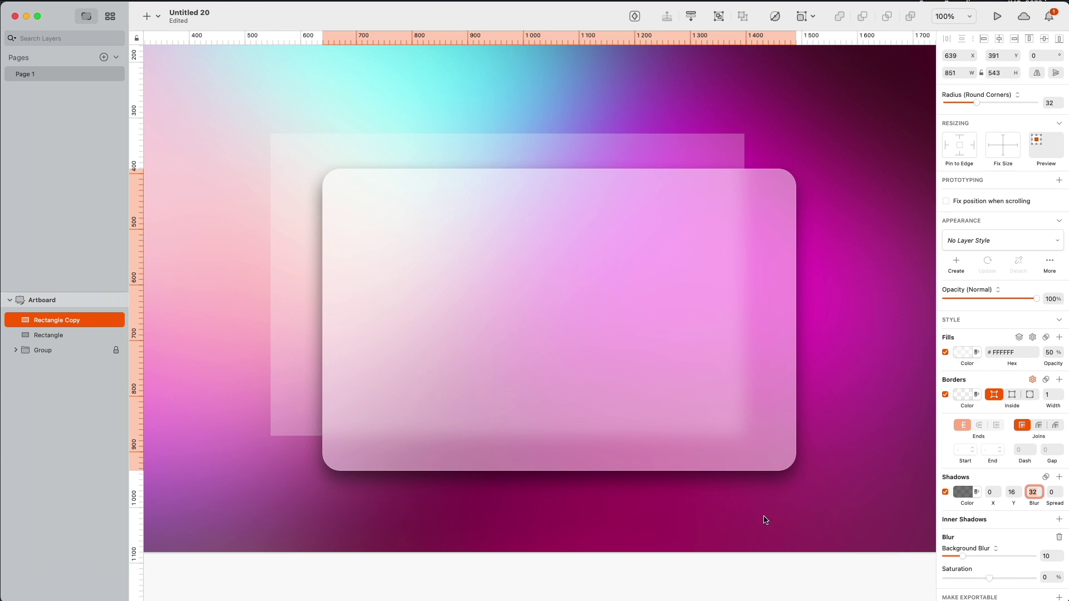
Step: Colour the shadow deep plum #621744 at about 39% opacity
left_click(963, 492)
left_click(951, 575)
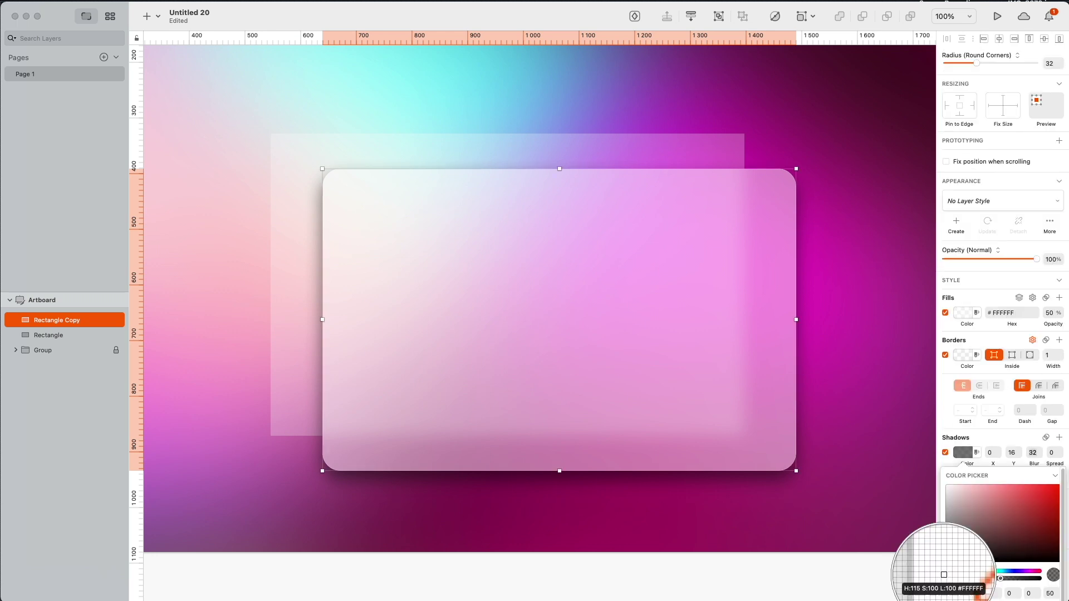
left_click(802, 496)
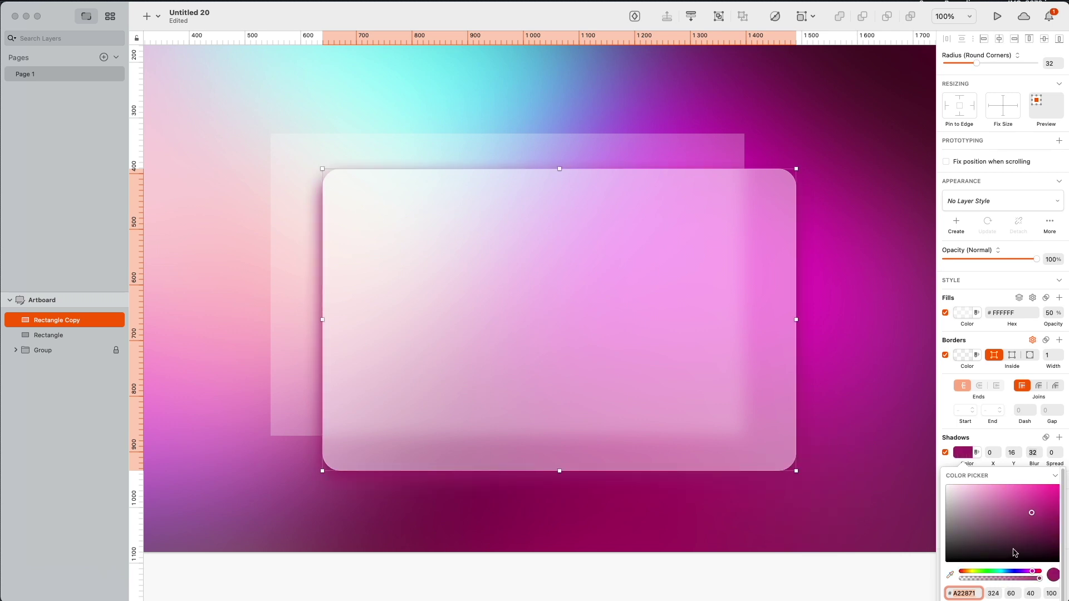
left_click_drag(1034, 539, 1034, 533)
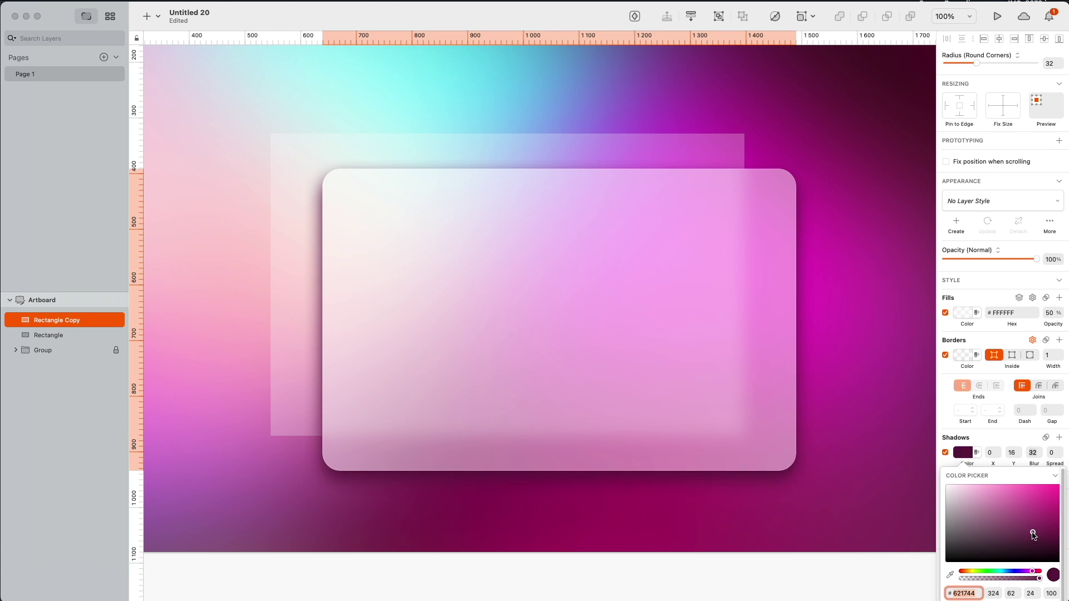
left_click(973, 579)
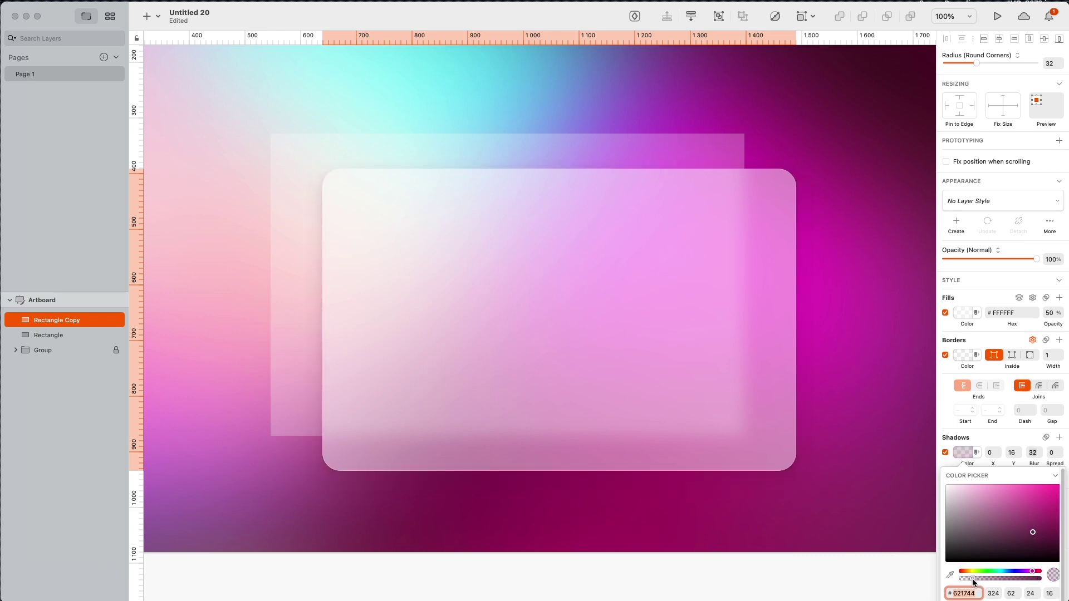
left_click(992, 579)
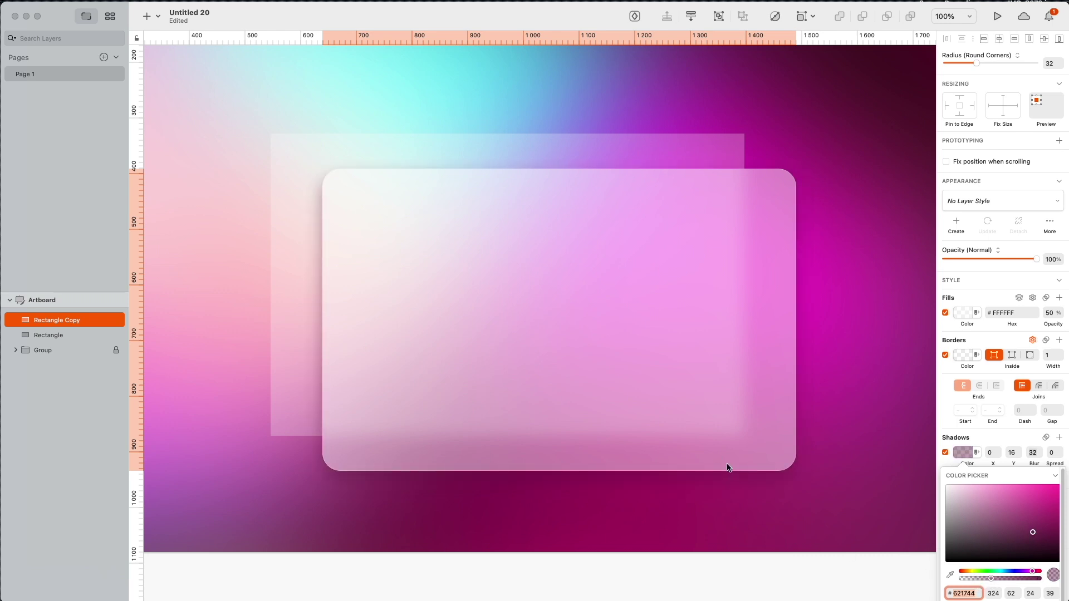
left_click(715, 519)
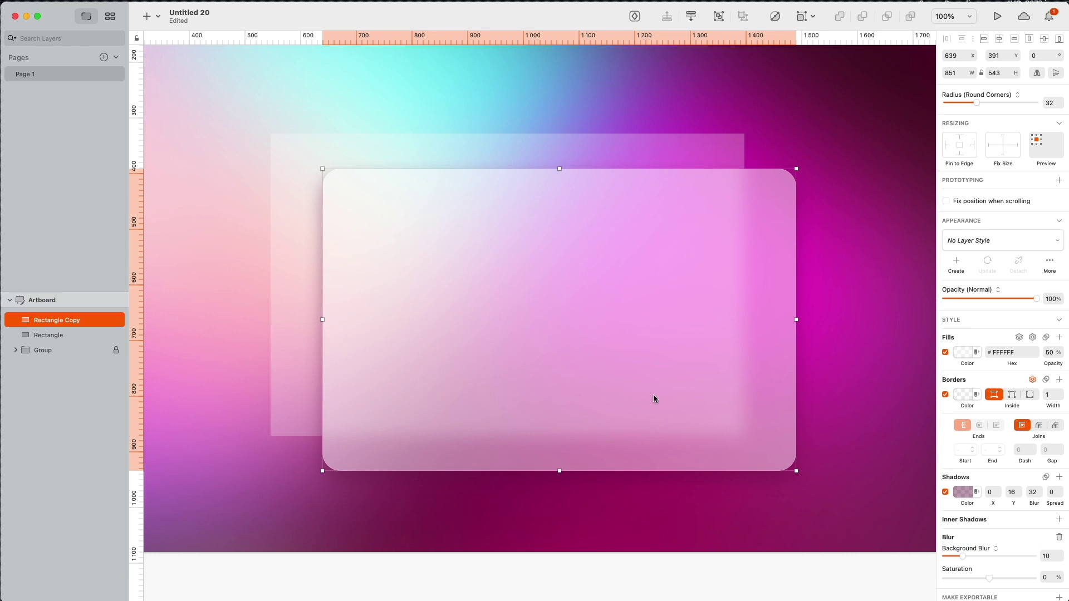
Step: Set the front card's border width to 2
left_click(1051, 396)
type("2")
key("Return")
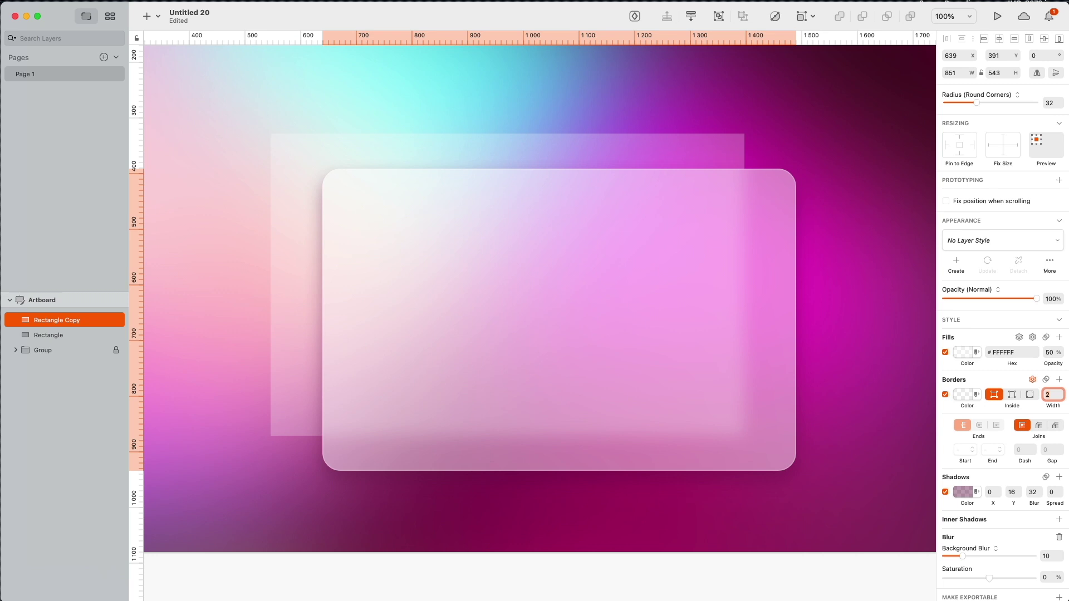
left_click(643, 554)
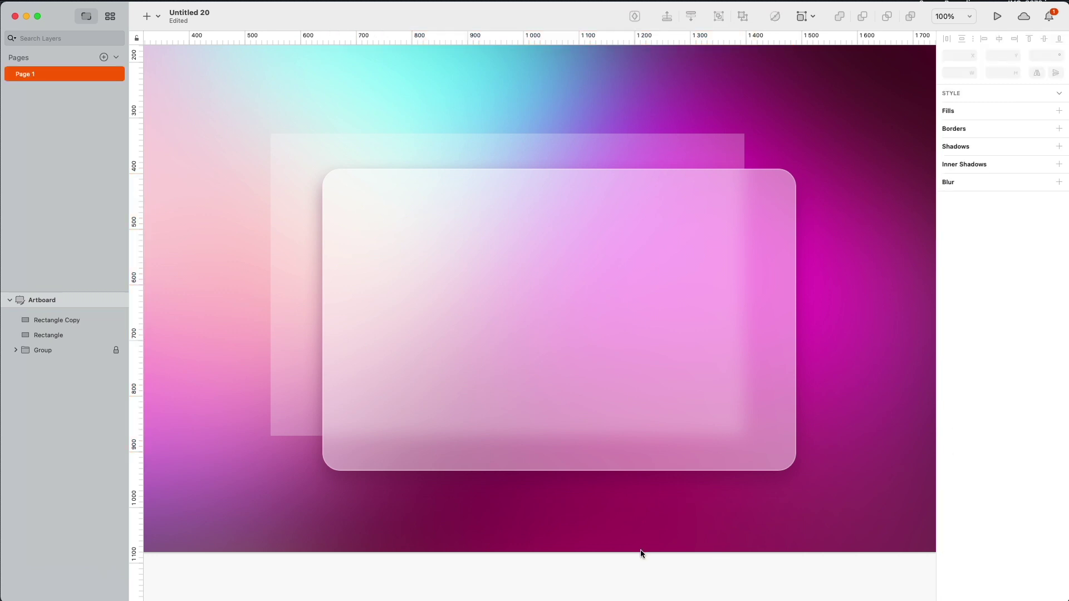
Step: Copy the front card's style and paste it onto the back rectangle
left_click(406, 360)
right_click(407, 360)
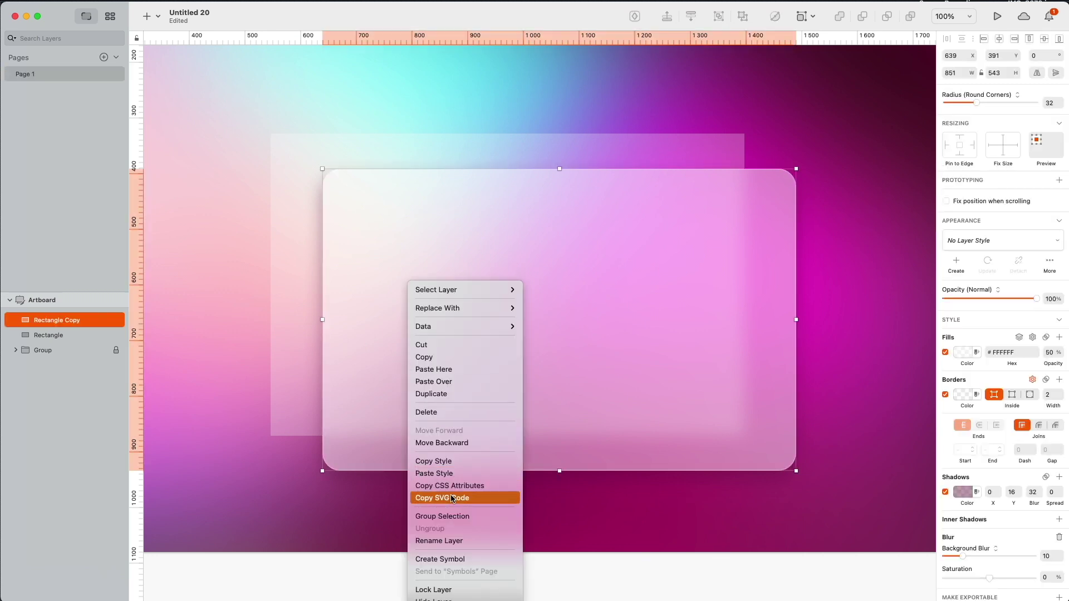
left_click(434, 461)
left_click(306, 336)
right_click(306, 334)
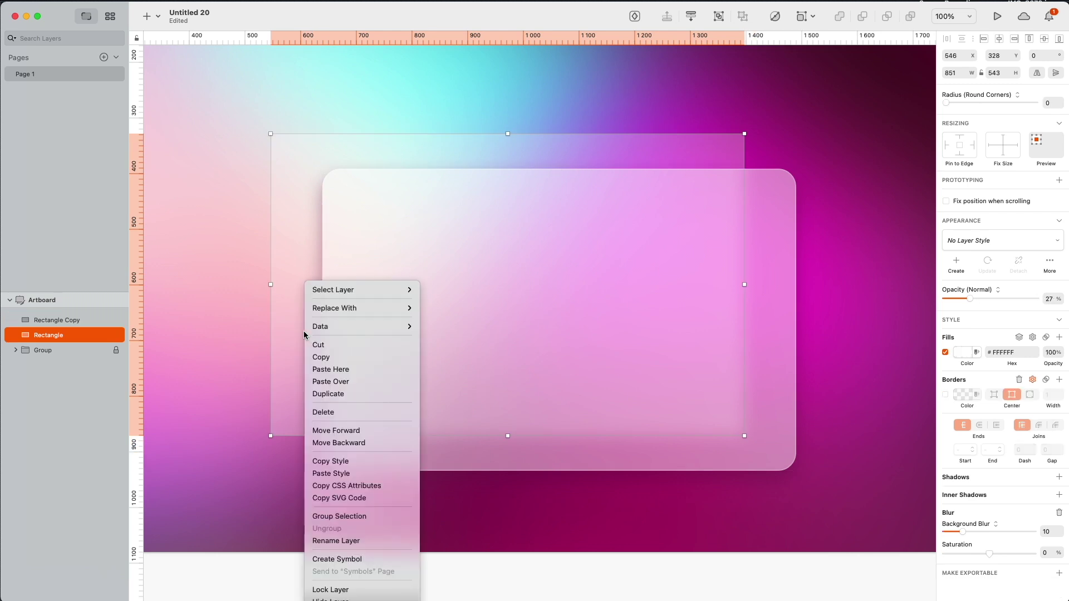
left_click(336, 474)
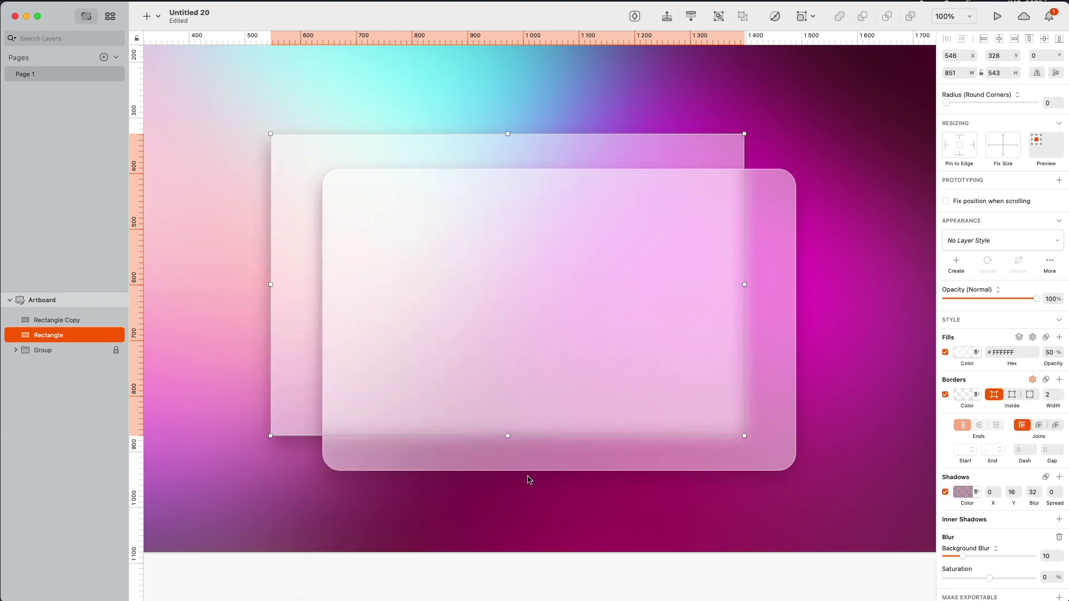
Step: Set the back rectangle's corner radius to 32
left_click(1051, 103)
type("32")
key("Return")
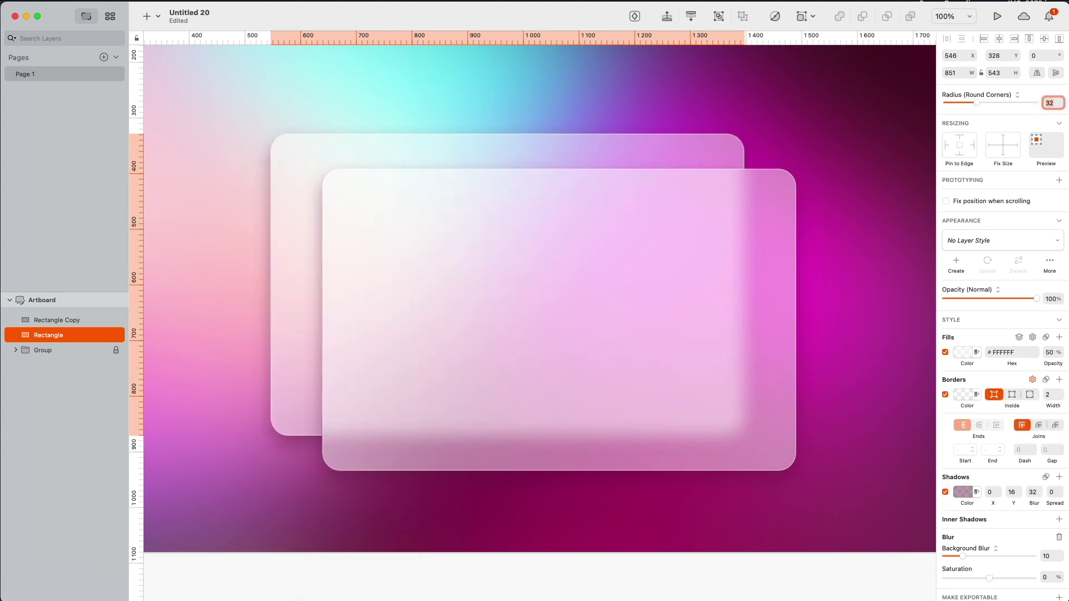
left_click(349, 587)
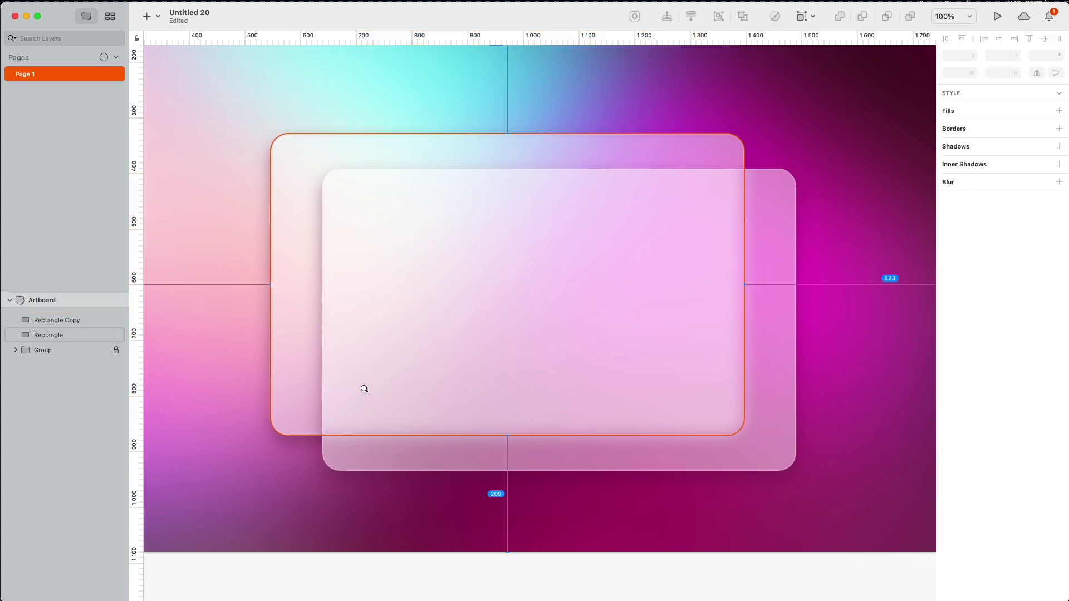
Step: Duplicate the front card, offset down and to the right, as a third card
scroll(363, 387, "down", 3)
left_click(439, 366)
left_click_drag(439, 366, 466, 386, "alt")
left_click(491, 528)
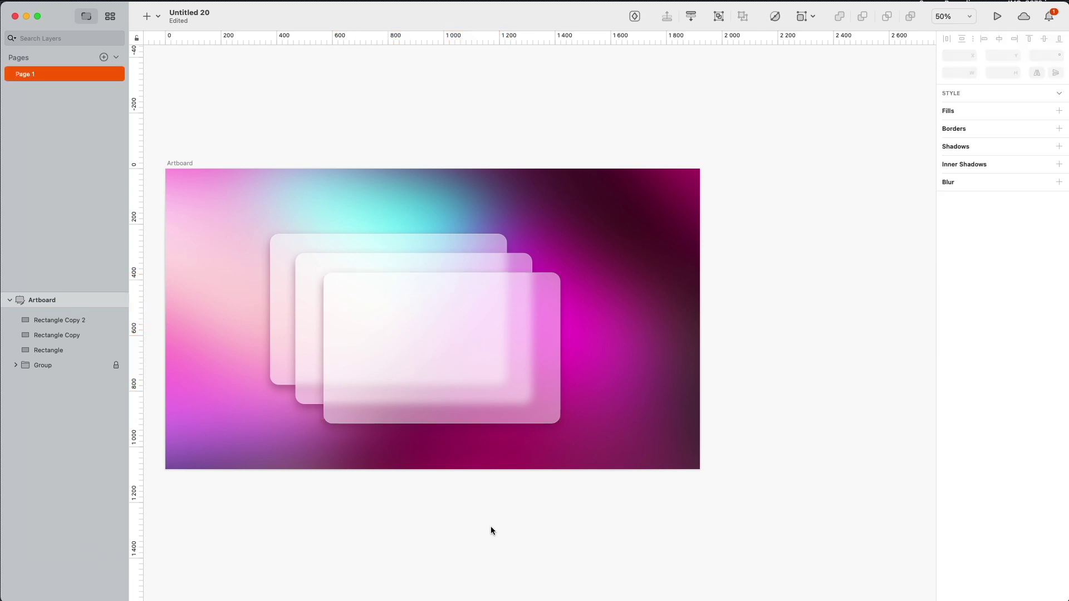
left_click(366, 329)
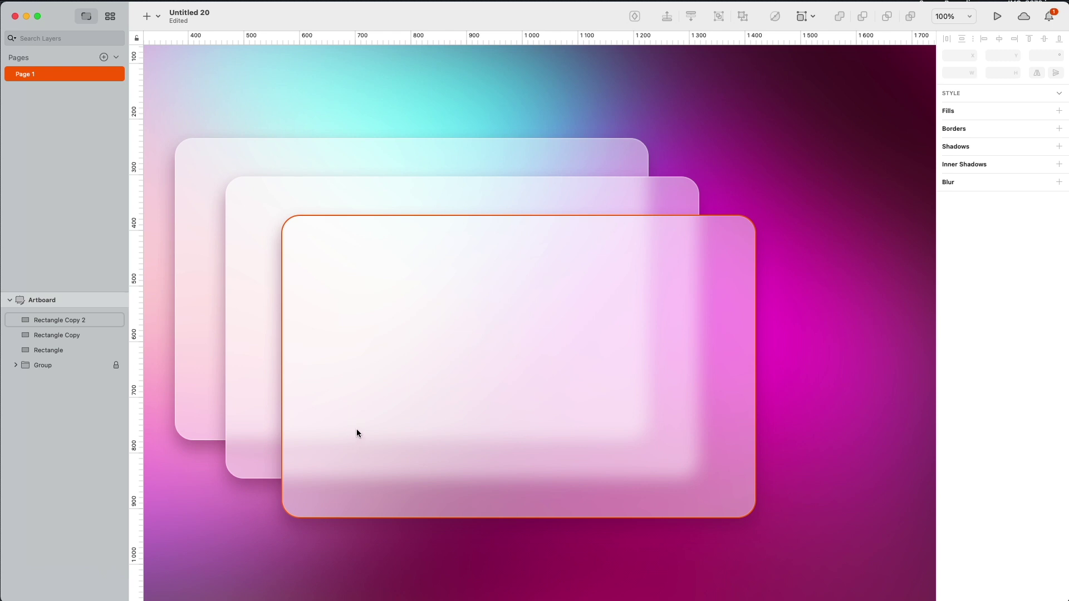
Step: Set the back card's fill opacity to 70% and the new front card's to 30%
left_click(204, 303)
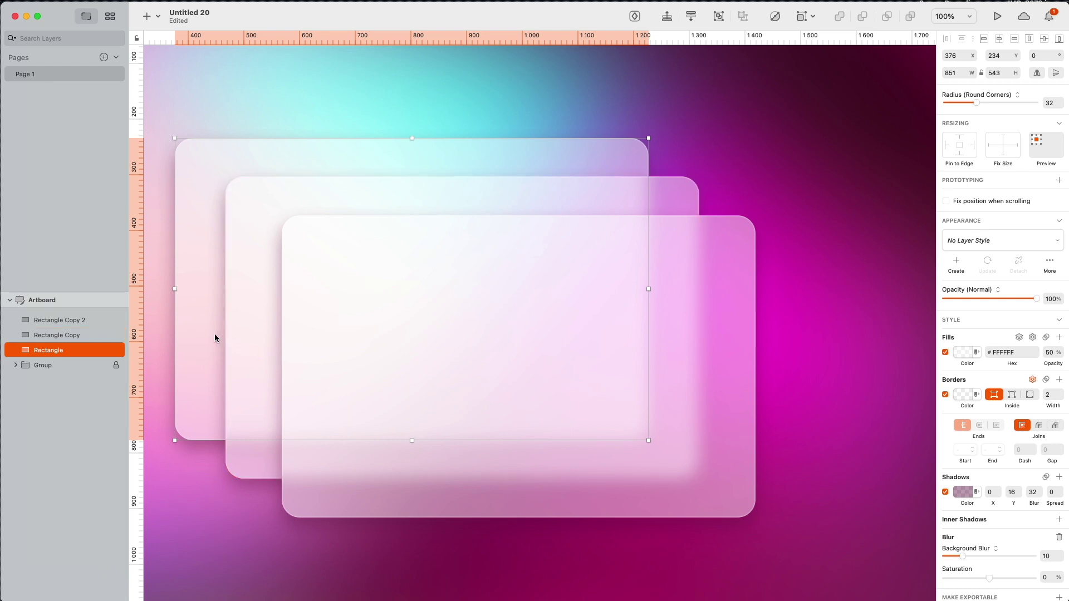
left_click(1050, 353)
key("Return")
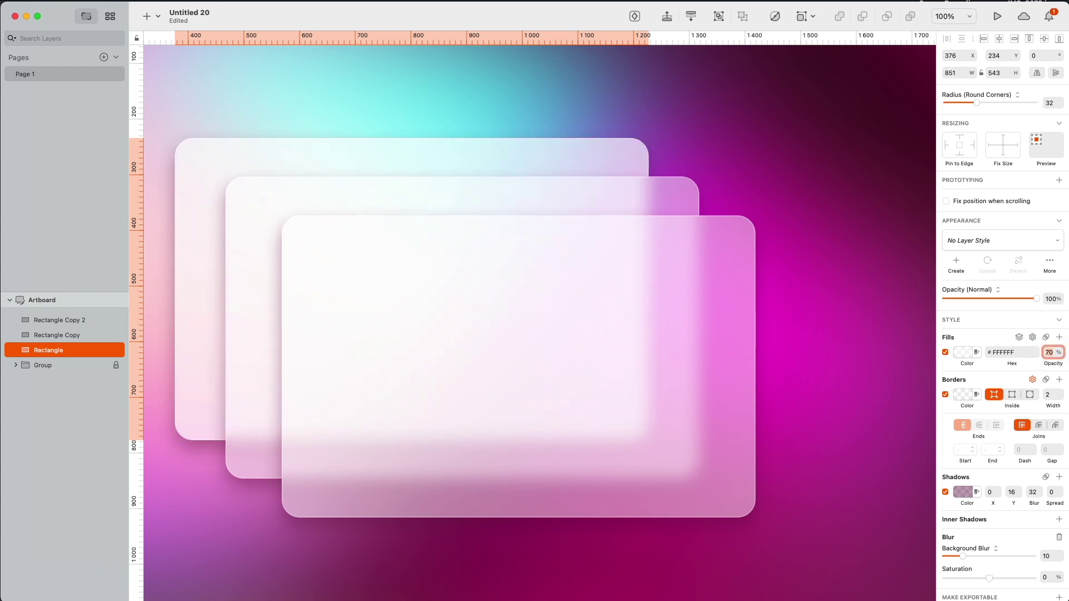
left_click(266, 399)
left_click(438, 422)
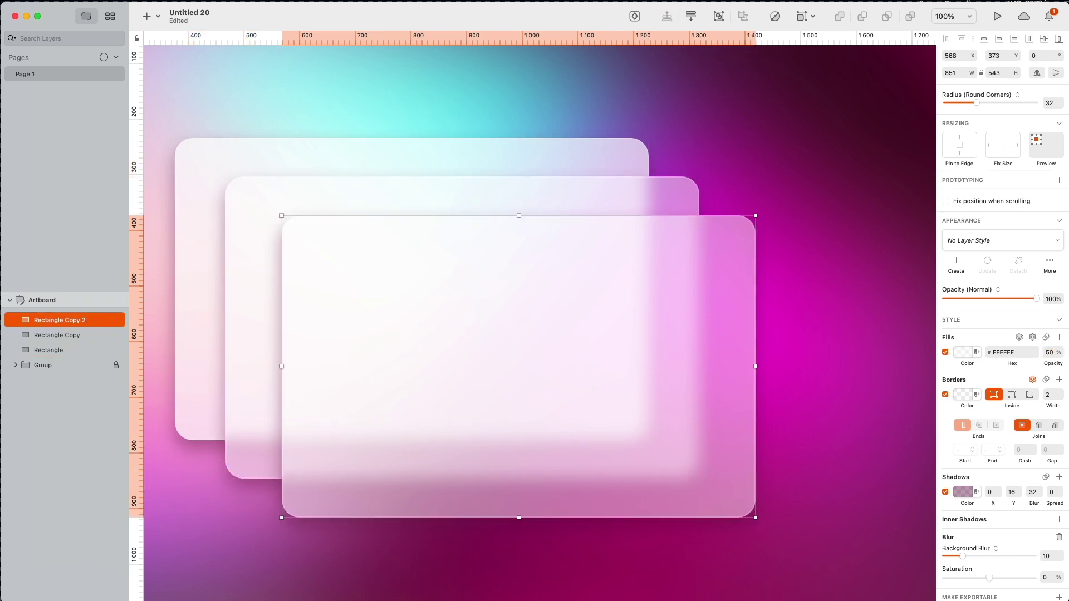
left_click(1046, 353)
key("Delete")
type("3")
key("Return")
left_click(791, 509)
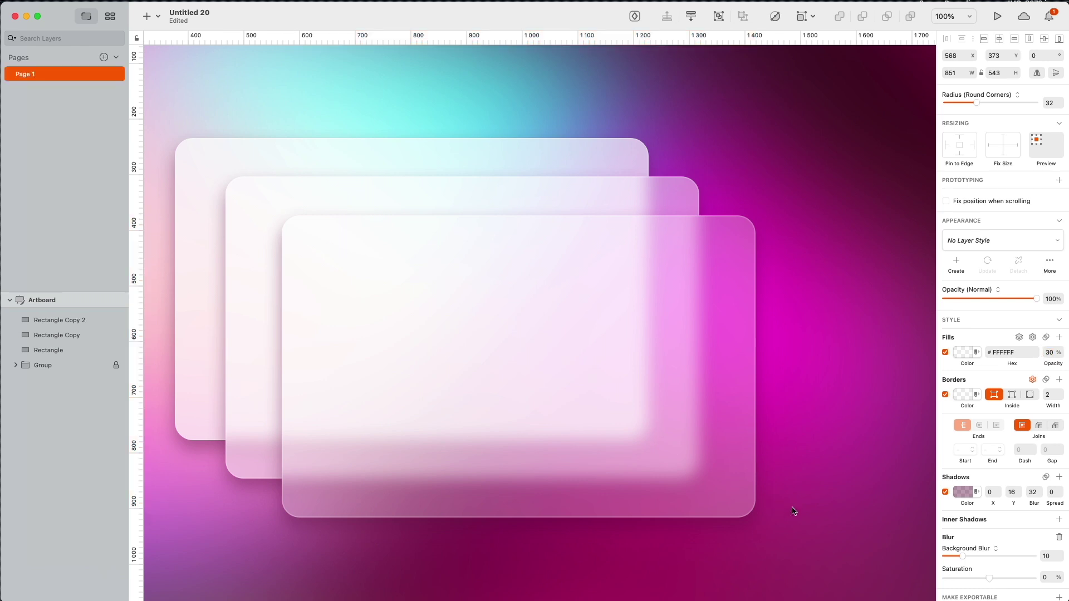
scroll(523, 341, "down", 3)
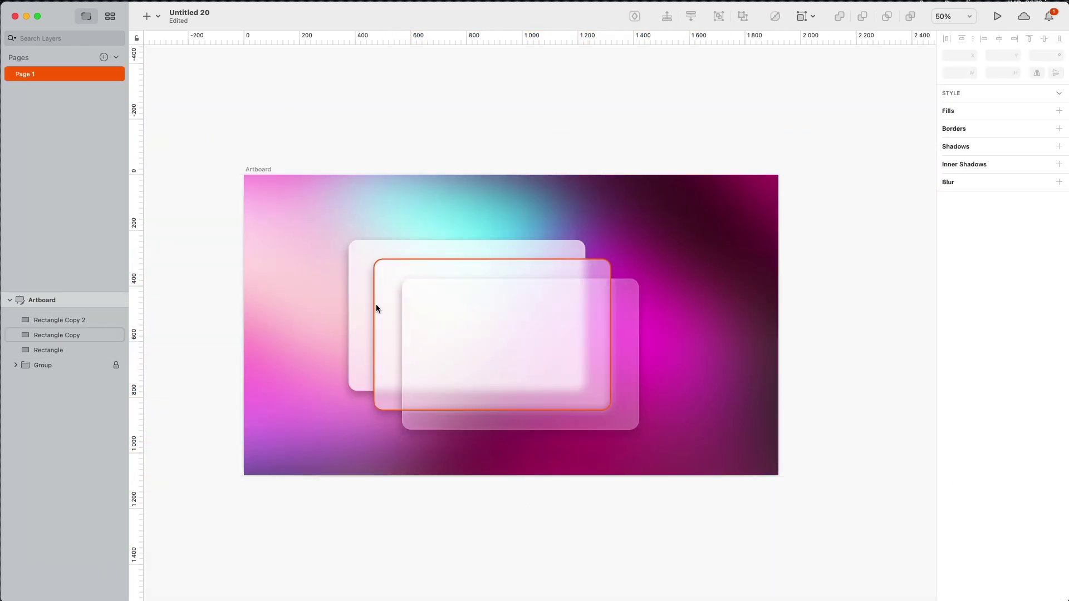
Step: Move the three white cards left and make them narrower
left_click_drag(465, 453, 372, 301)
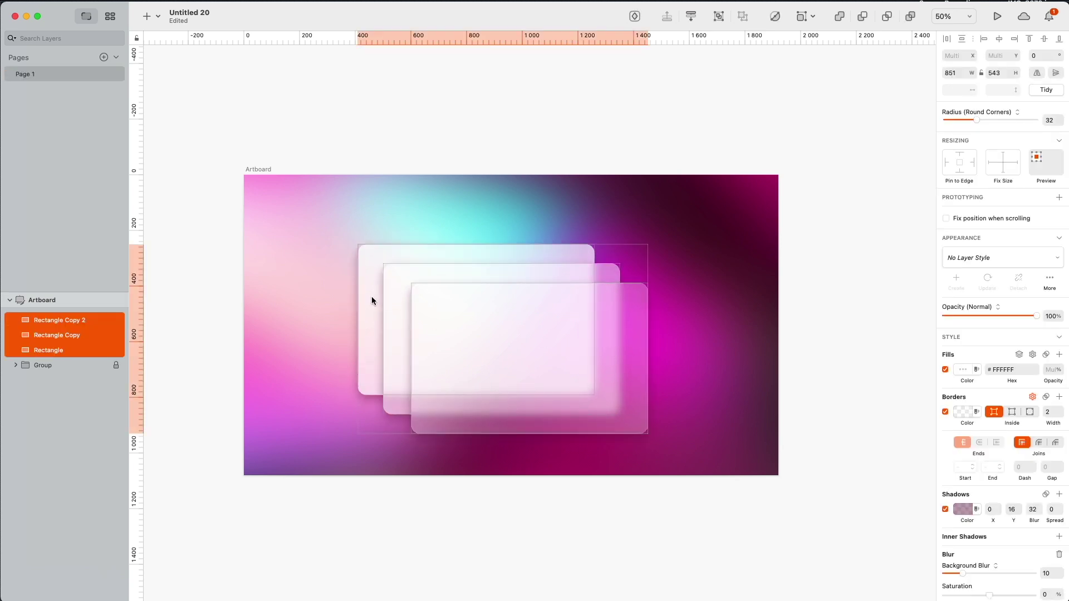
key("shift+Left")
key("shift+Left")
key("shift+Left")
key("shift+Left")
key("shift+Left")
key("shift+Left")
key("shift+Left")
key("shift+Left")
key("shift+Left")
key("shift+Left")
key("shift+Left")
key("shift+Left")
key("shift+Left")
key("shift+Left")
key("shift+Left")
key("shift+Left")
key("shift+Left")
key("shift+Left")
key("shift+Left")
key("shift+Left")
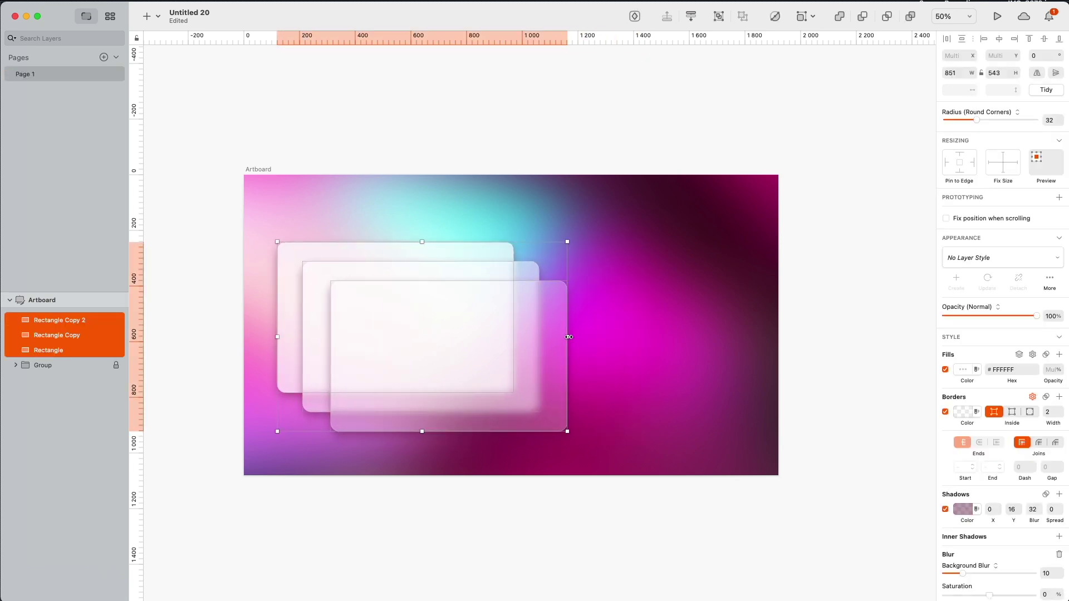
left_click_drag(568, 337, 473, 337)
left_click(452, 488)
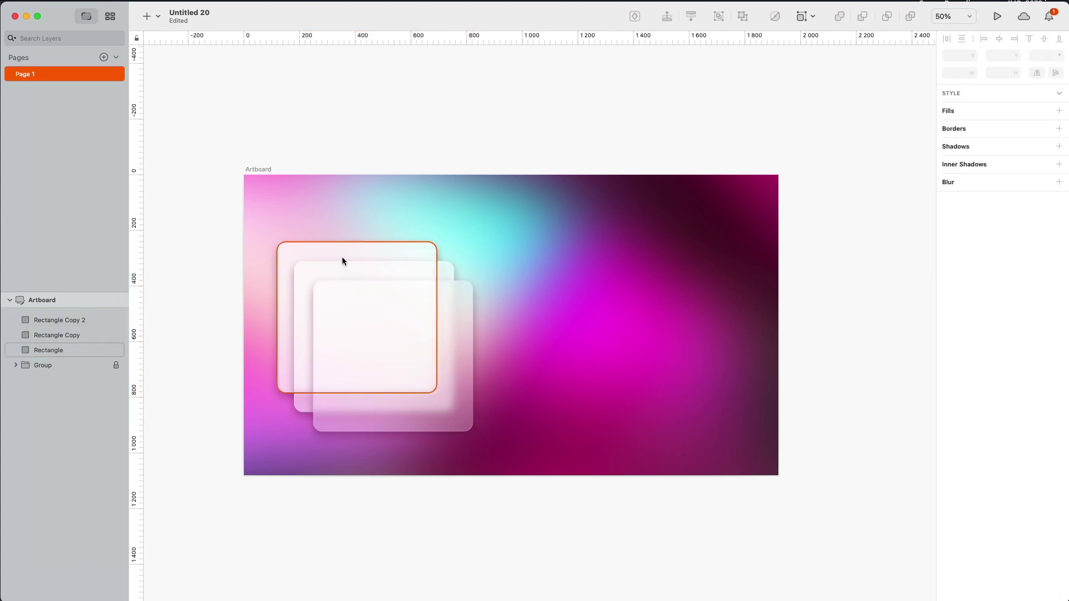
Step: Duplicate a card to the artboard's right side and give it a black fill (000000)
left_click_drag(342, 260, 617, 294)
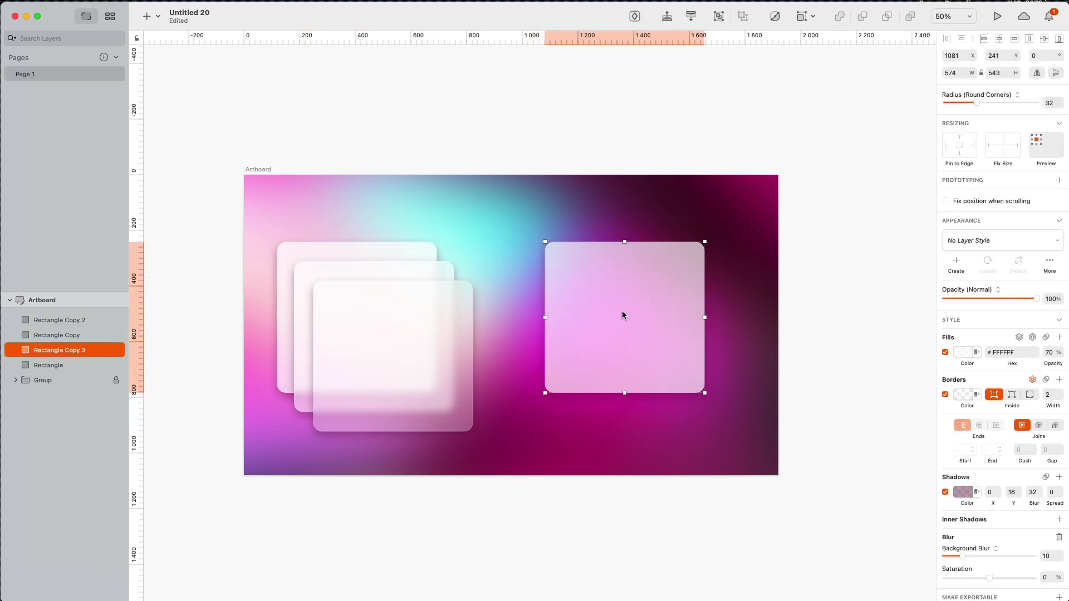
left_click(964, 352)
left_click_drag(975, 432, 945, 496)
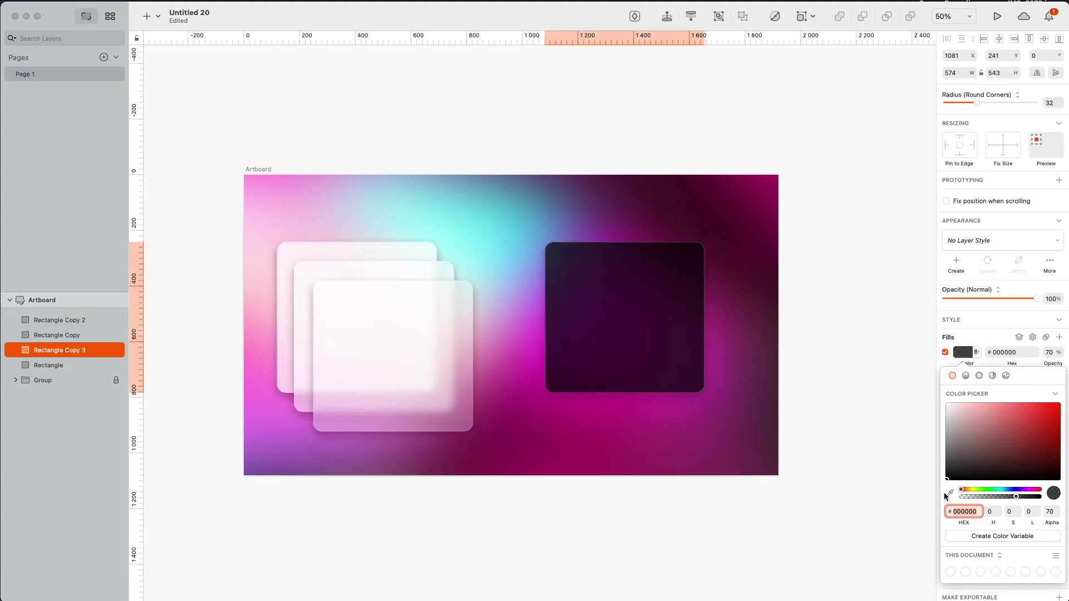
left_click(838, 475)
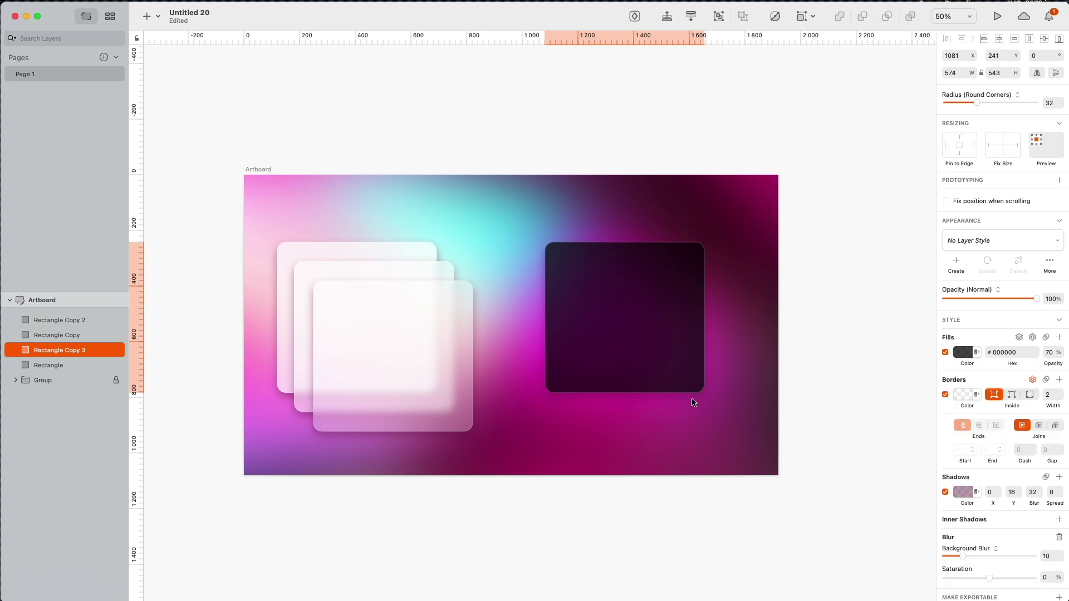
scroll(686, 359, "up", 2)
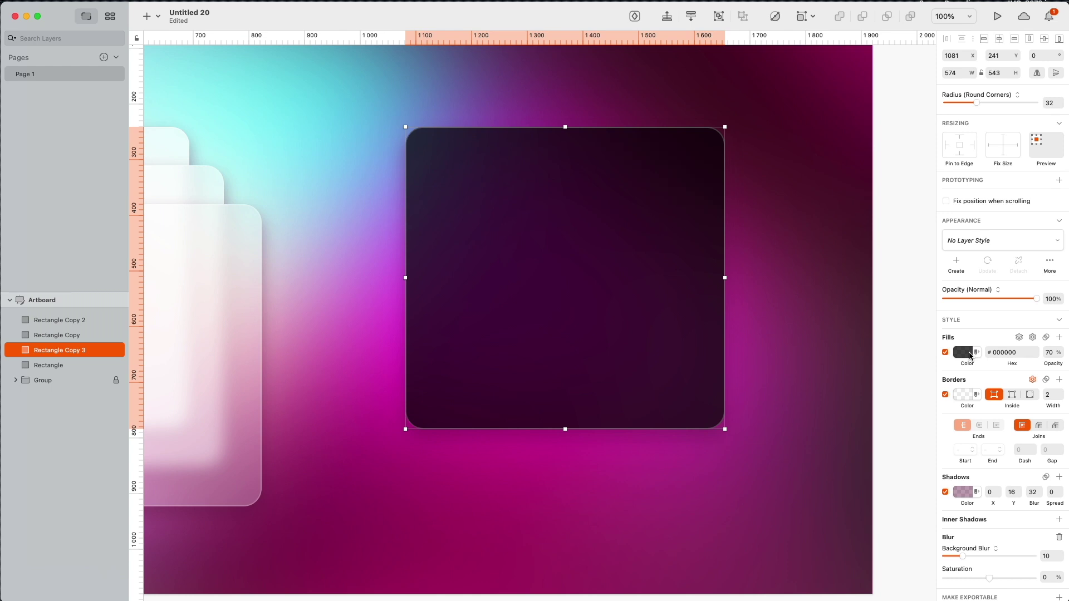
Step: Change the dark card's fill to the bluish grey #1D1E23
left_click(970, 355)
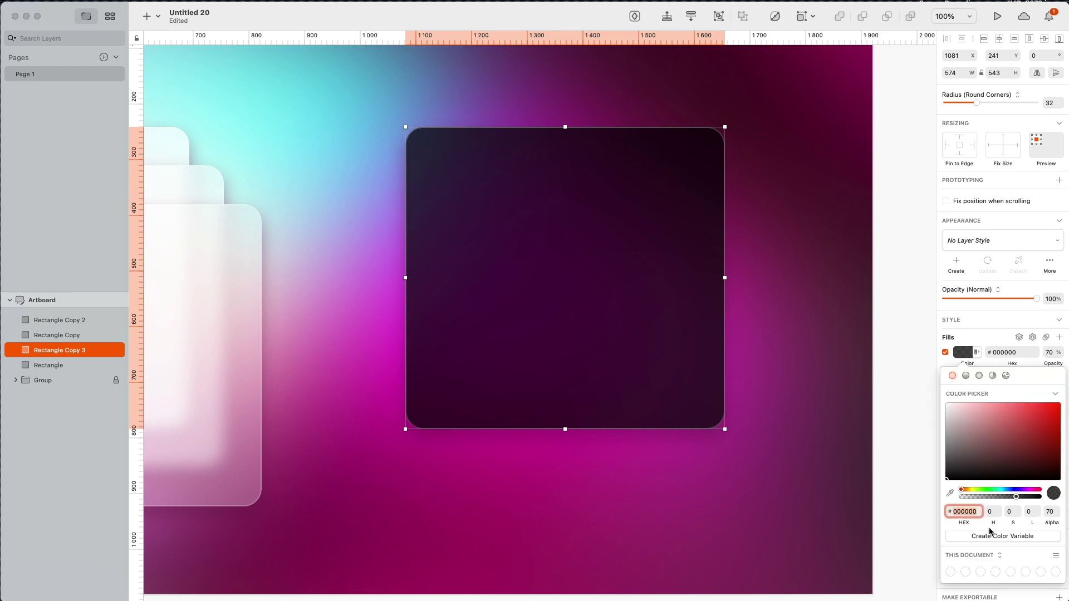
left_click(1013, 491)
left_click(965, 474)
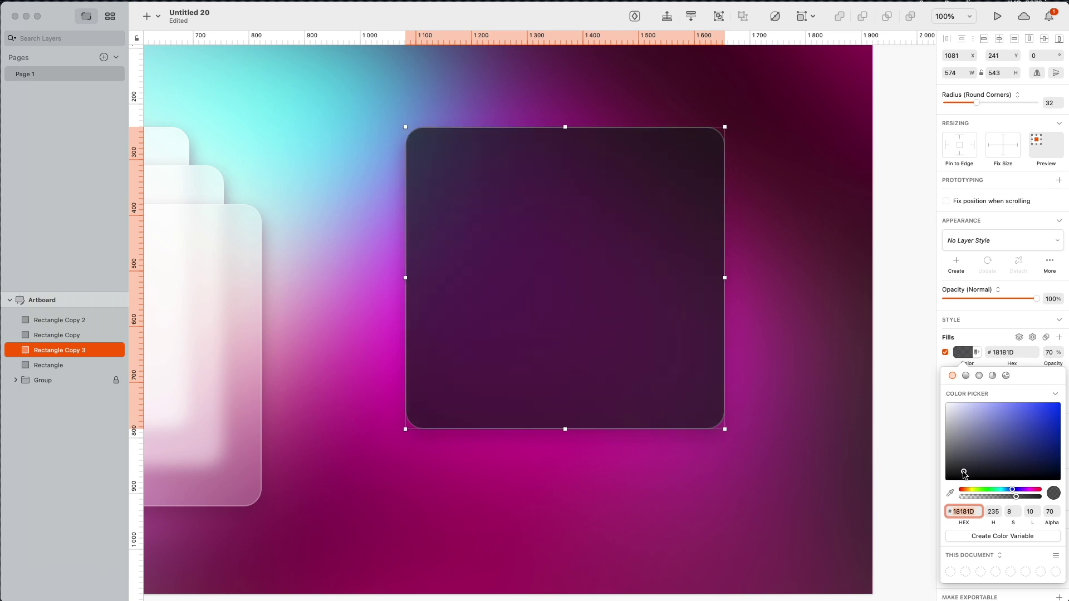
left_click_drag(965, 474, 966, 472)
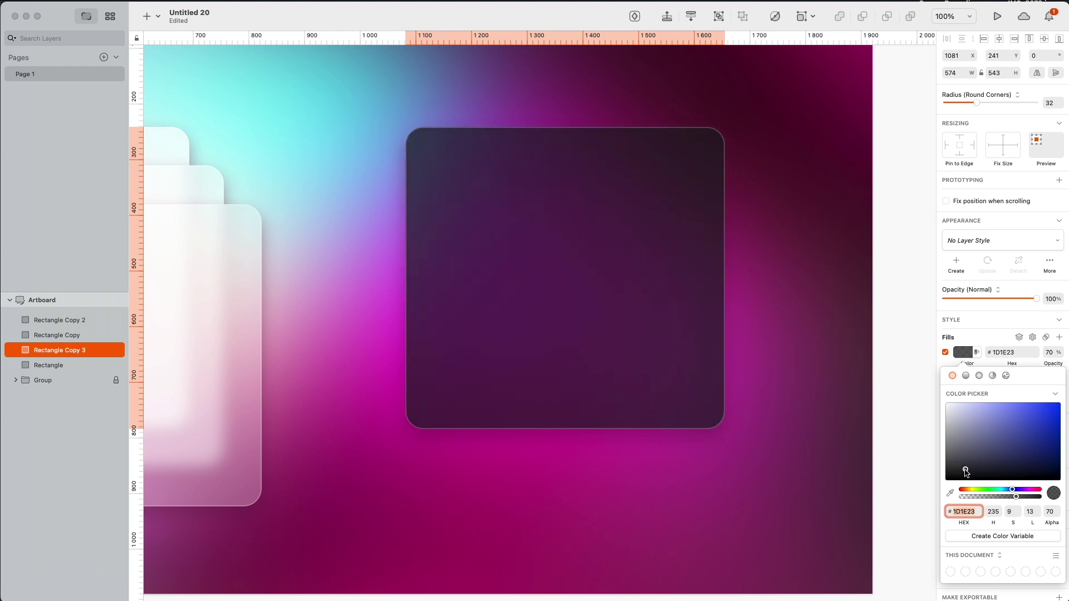
left_click(887, 434)
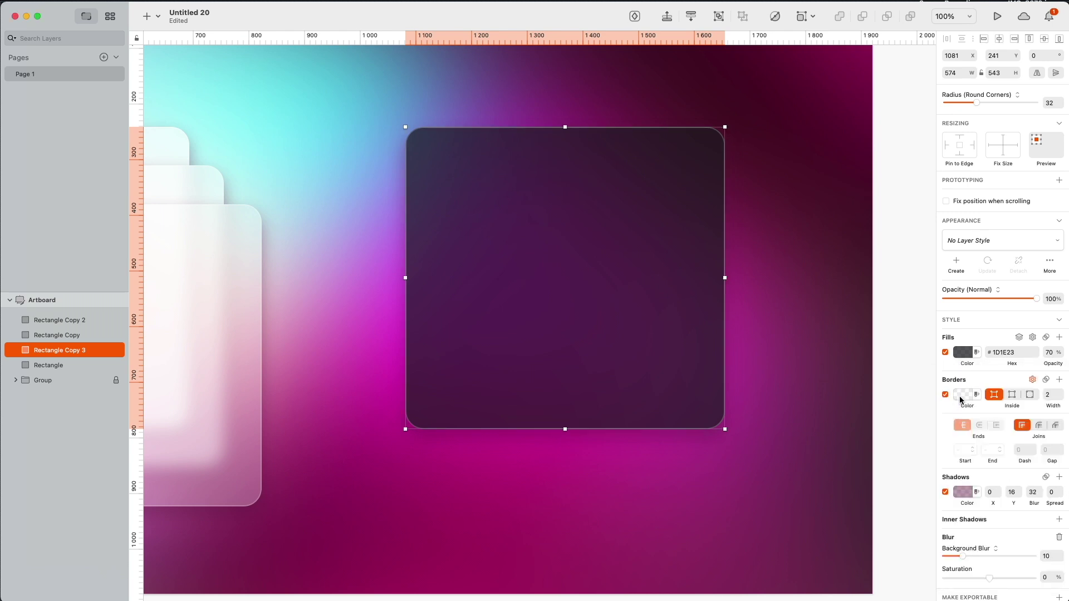
Step: Make the dark card's border nearly transparent, with alpha around 8
left_click(960, 396)
left_click(1051, 394)
type("1")
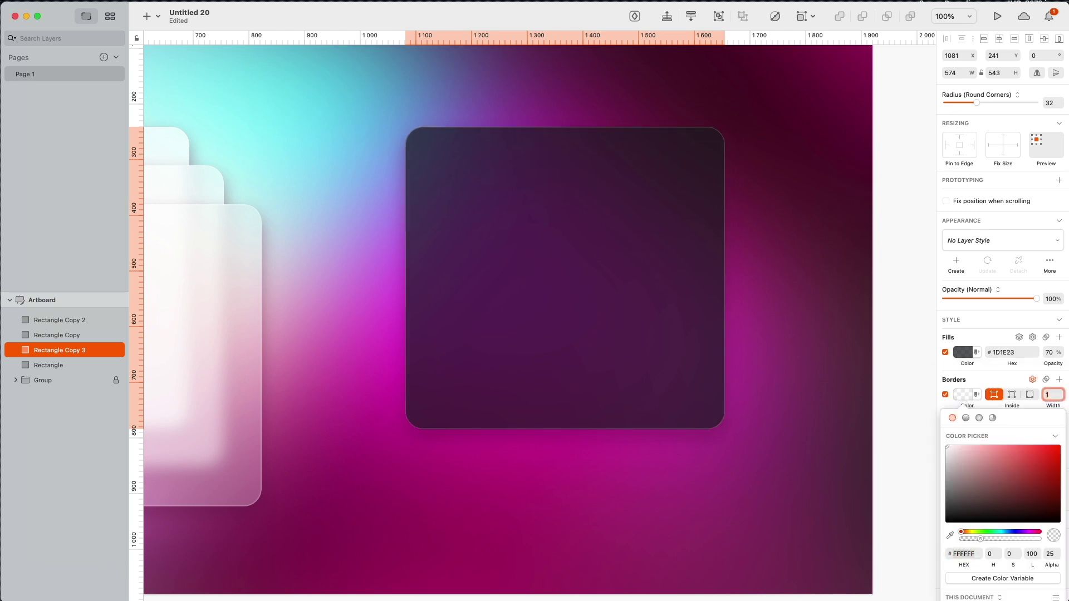
left_click_drag(969, 540, 966, 543)
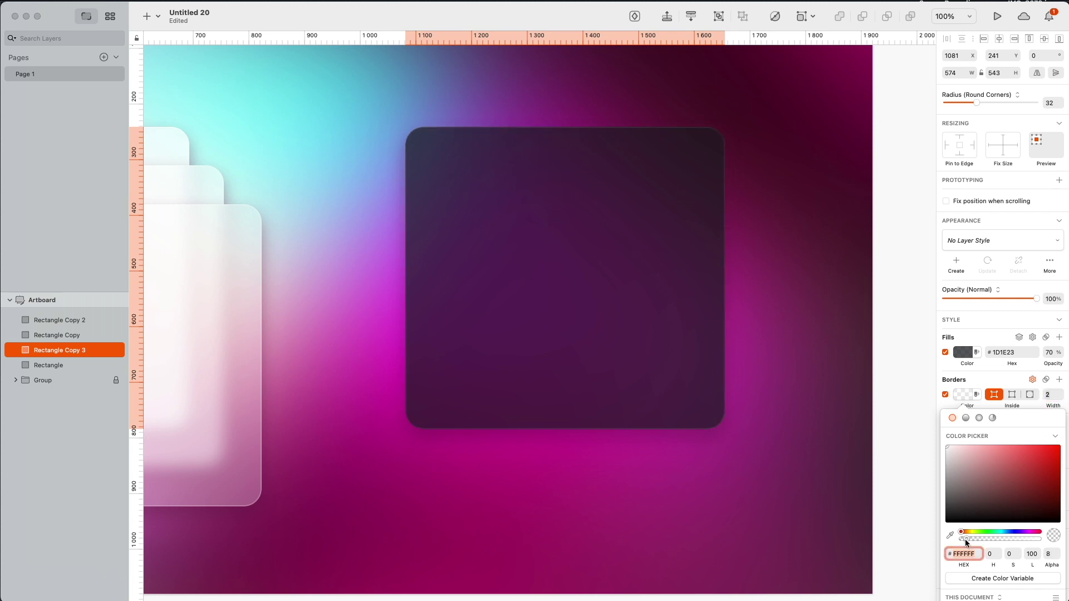
left_click(847, 342)
scroll(709, 422, "up", 10)
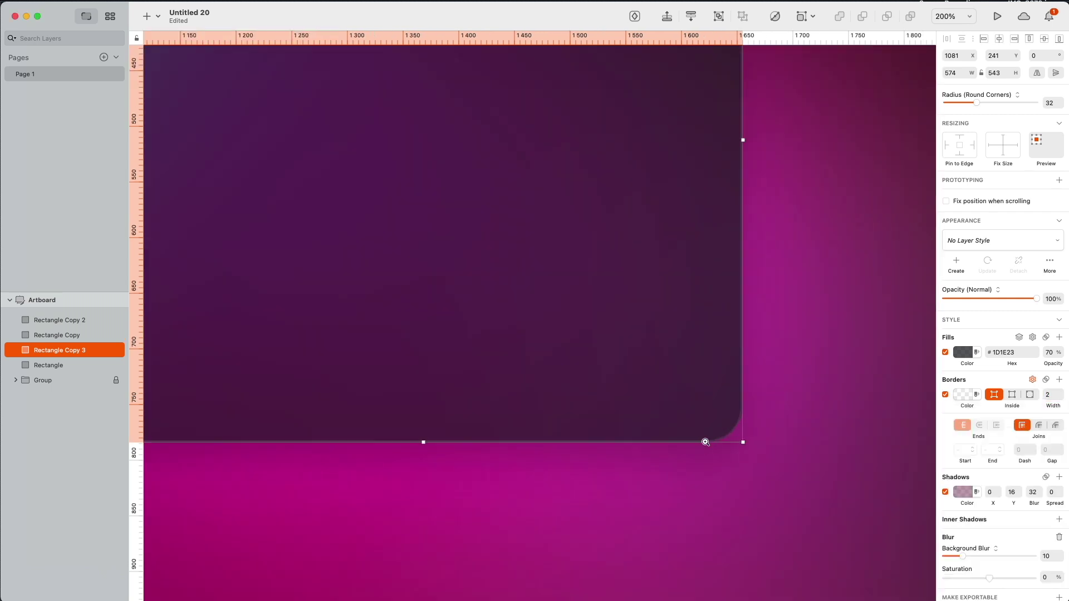
scroll(758, 440, "down", 10)
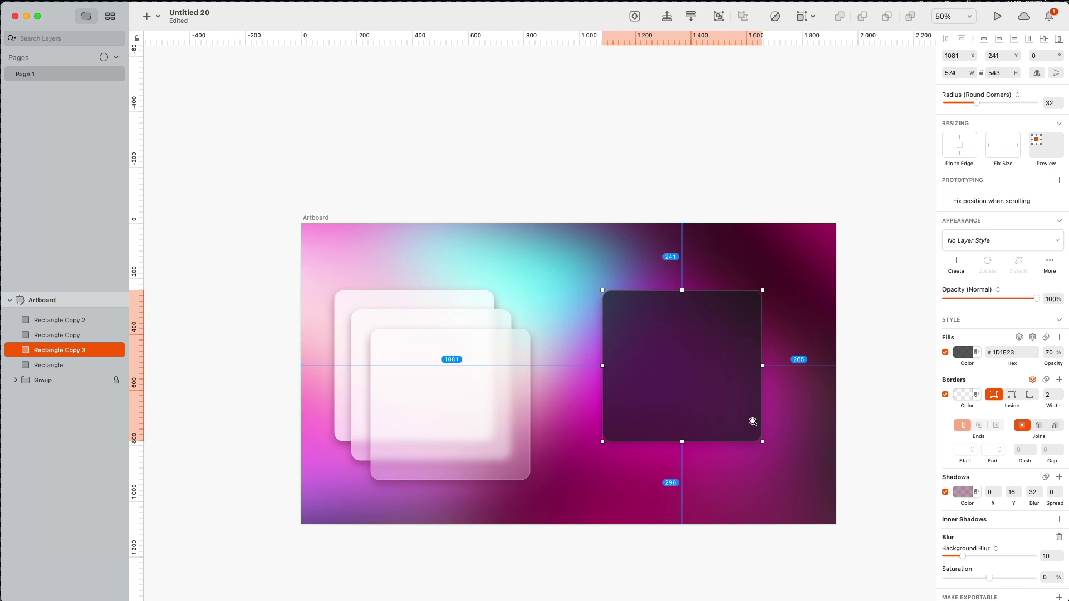
key("Escape")
Step: Duplicate the dark card down-right with 50% fill opacity and background blur raised to 11
left_click_drag(702, 406, 677, 386)
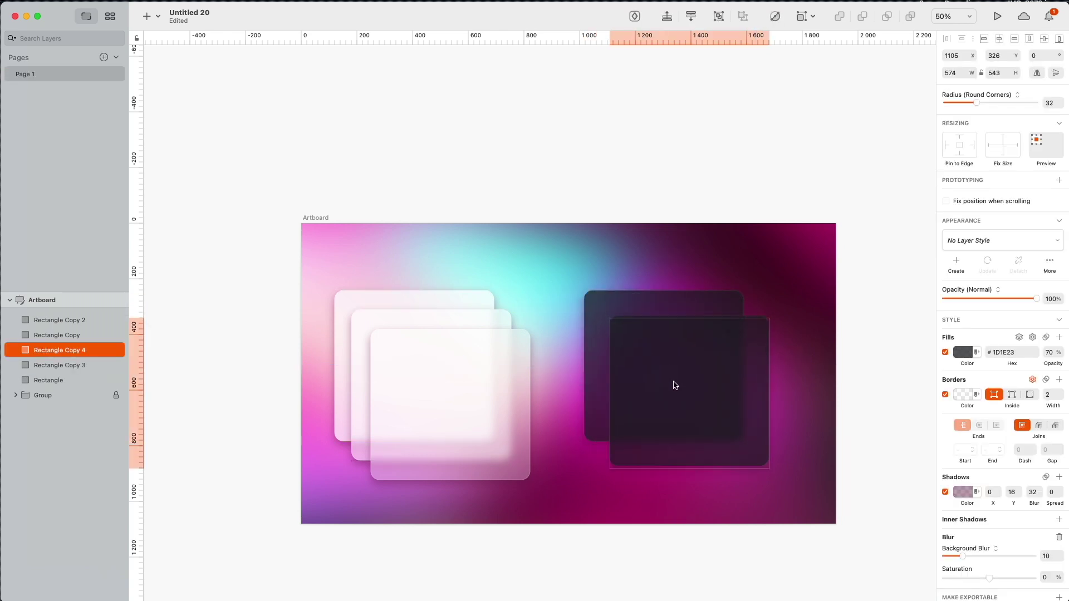
left_click(1050, 352)
type("50")
key("Return")
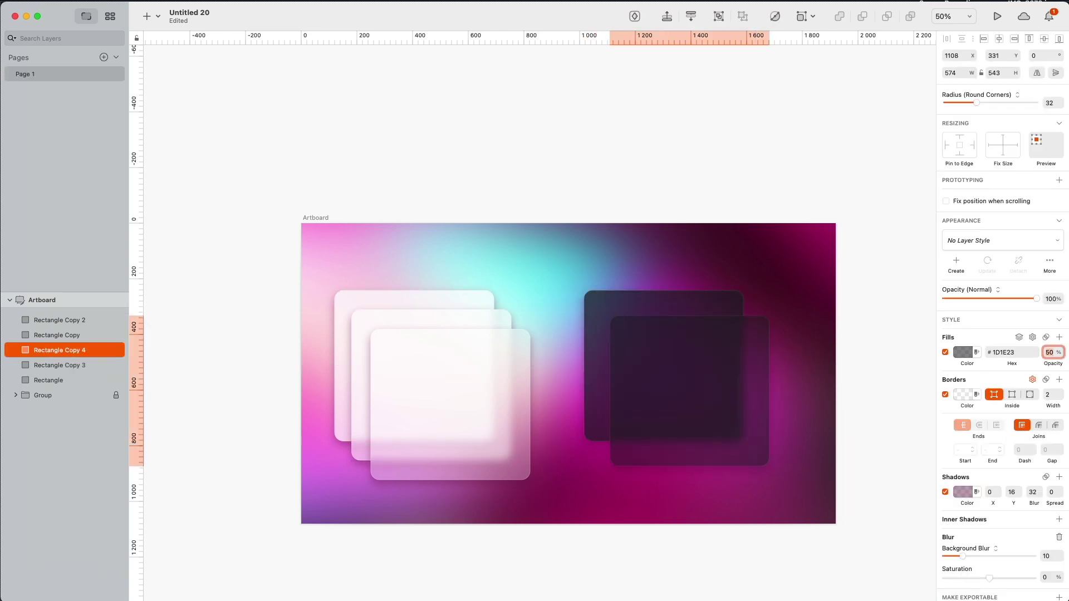
left_click(797, 429)
left_click(741, 436)
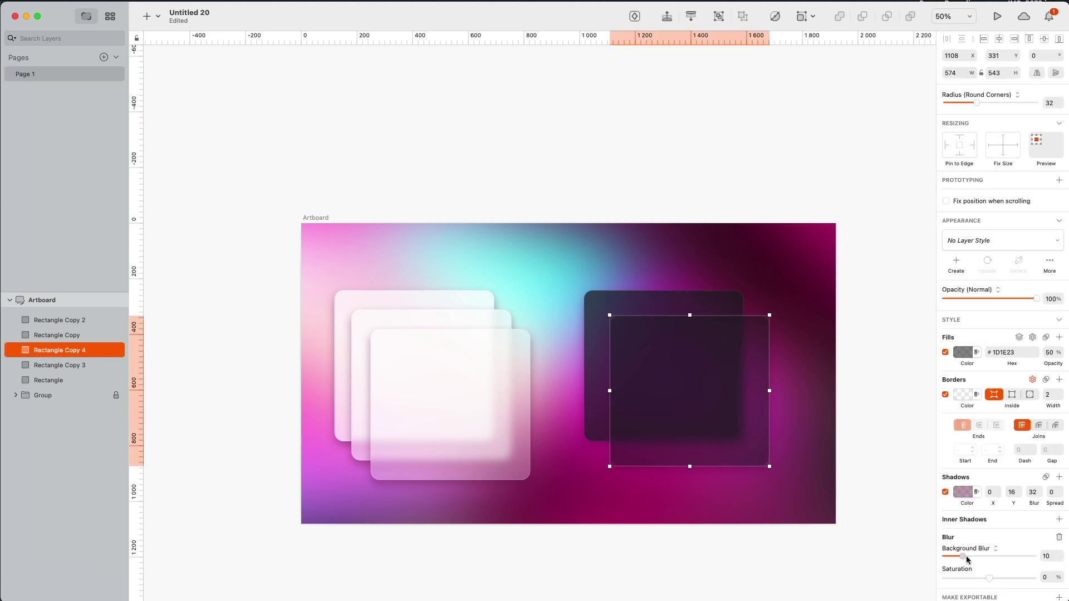
mouse_move(967, 560)
left_mouse_down()
mouse_move(1009, 560)
mouse_move(969, 560)
left_mouse_up()
left_click(406, 306)
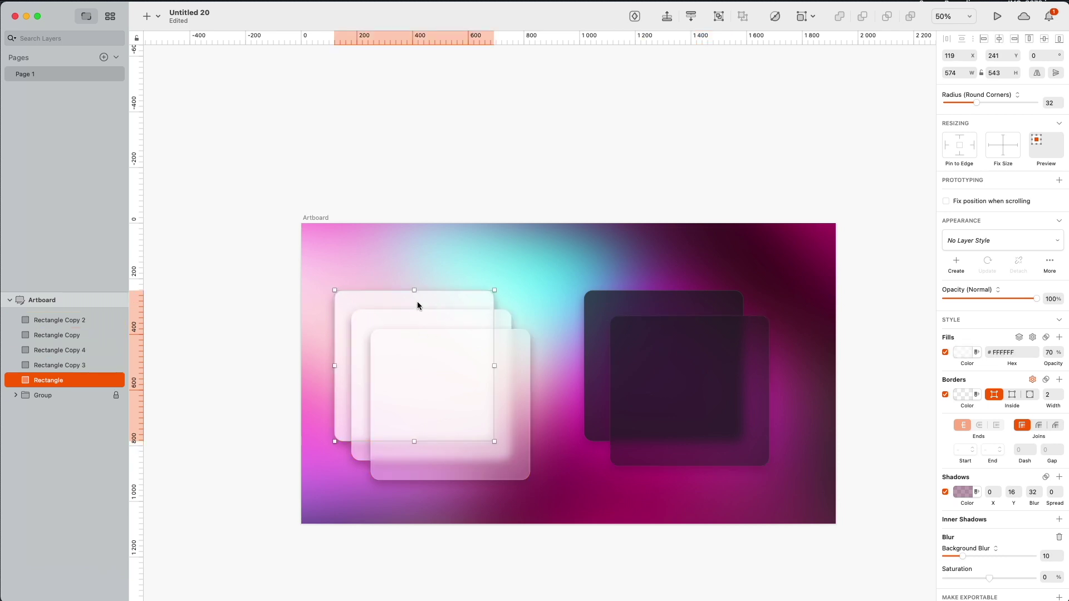
left_click(399, 329)
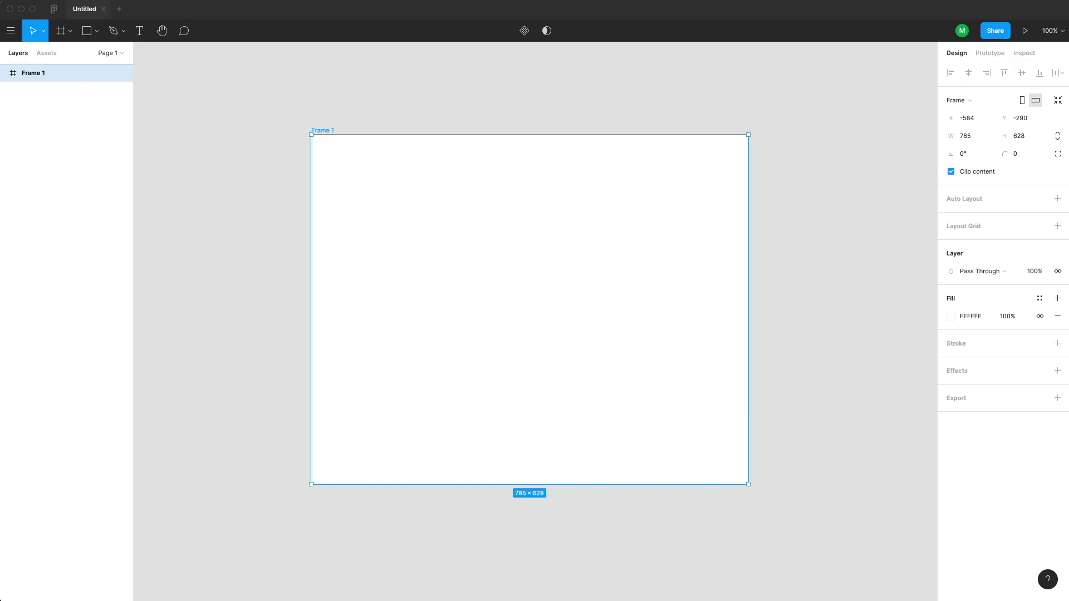
Step: Paste the m1mac photo into Frame 1 and give it a Layer Blur of 100
key("ctrl+v")
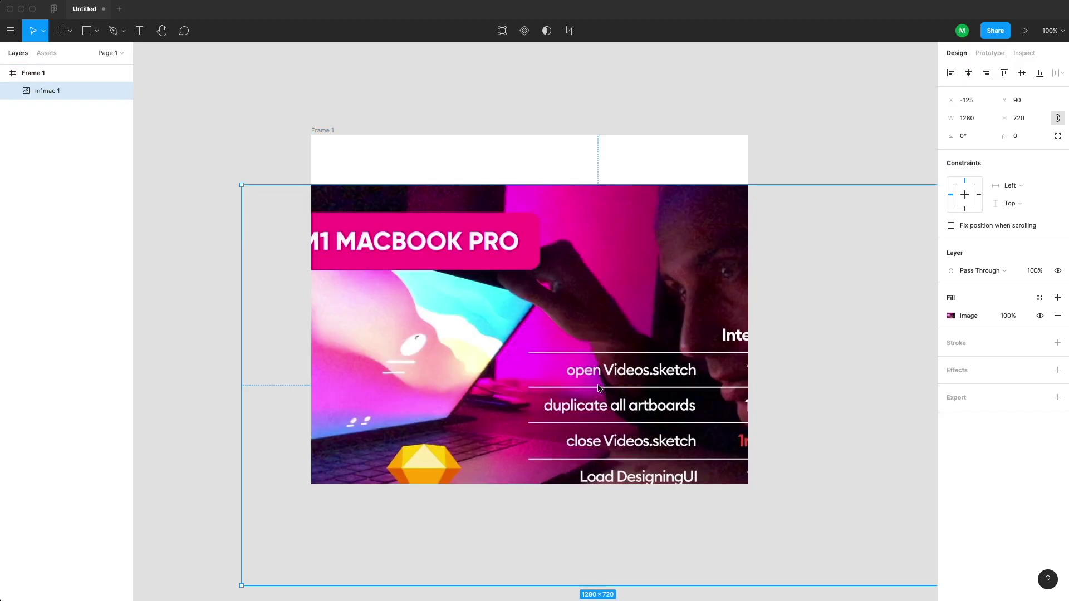
left_click(1058, 371)
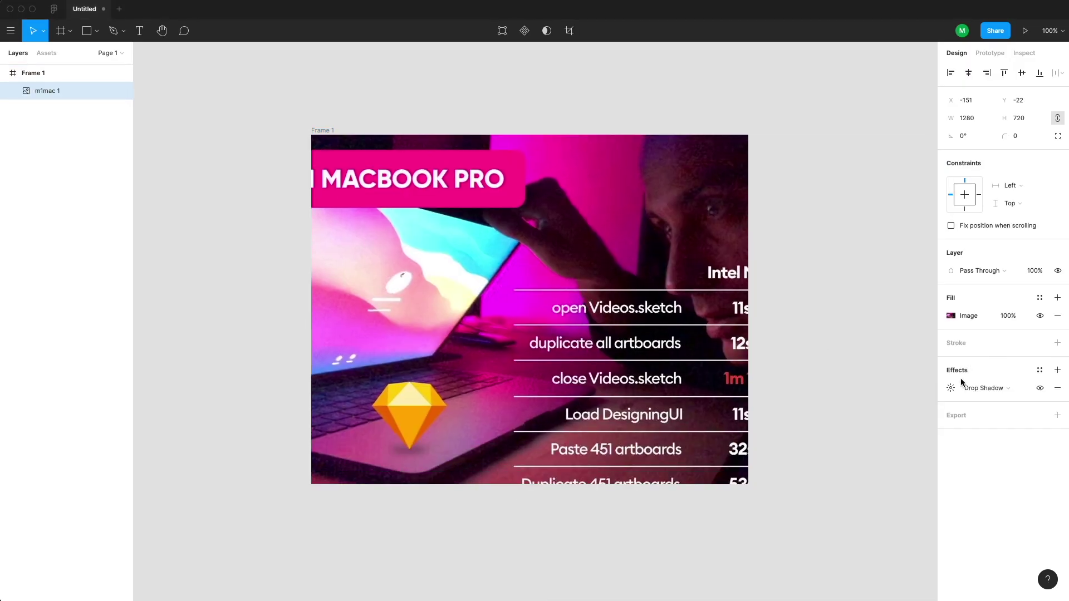
left_click(988, 388)
left_click(994, 402)
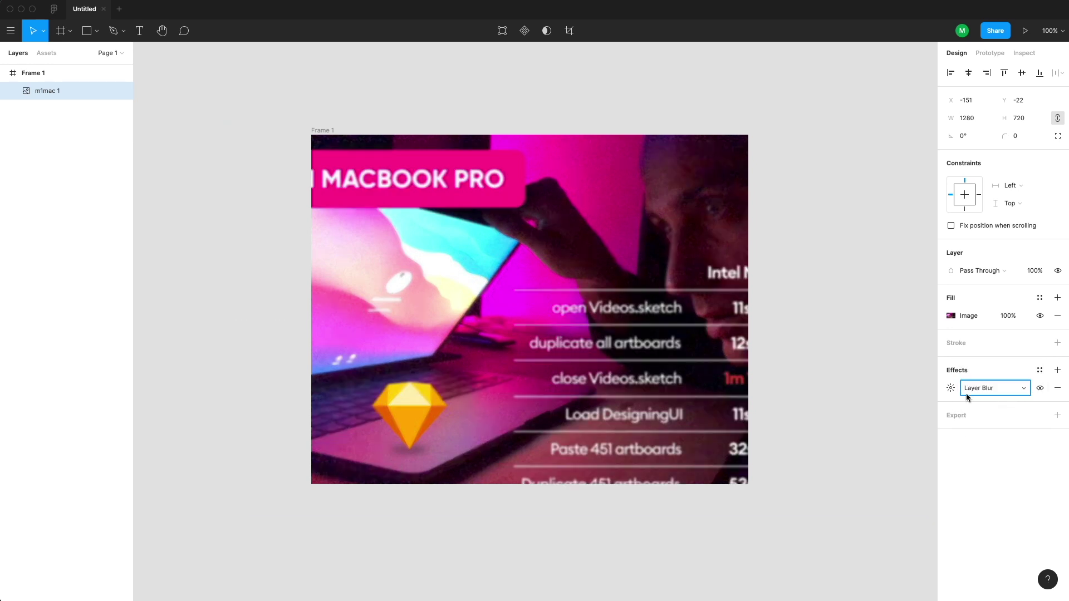
left_click(951, 389)
left_click(838, 416)
type("100")
key("Return")
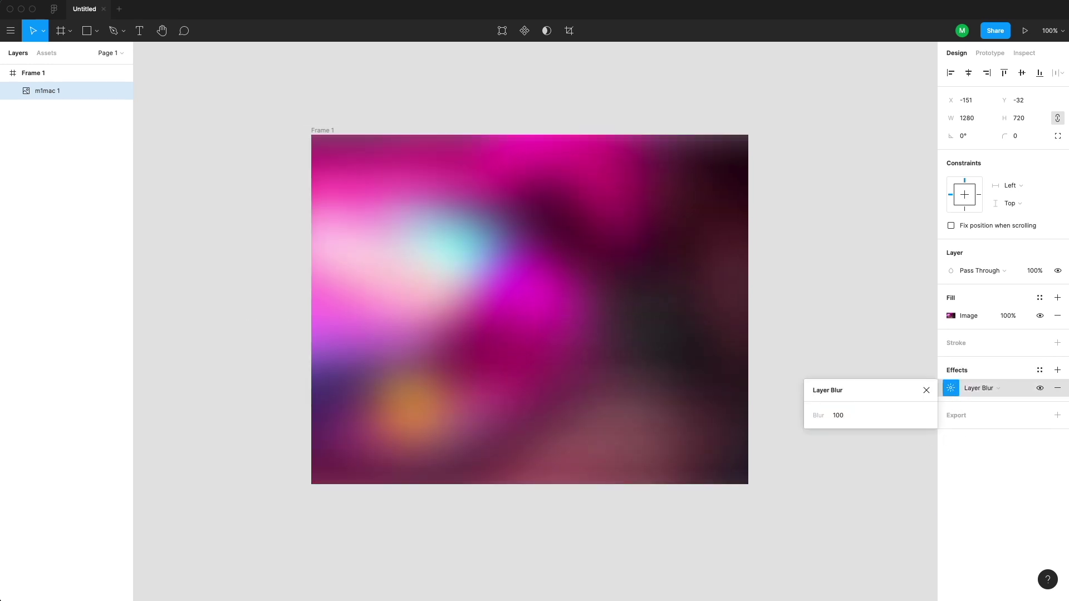
Step: Enlarge and reposition the blurred photo well beyond the frame edges so it fills Frame 1
left_click_drag(582, 371, 623, 387)
left_click_drag(266, 142, 148, 67)
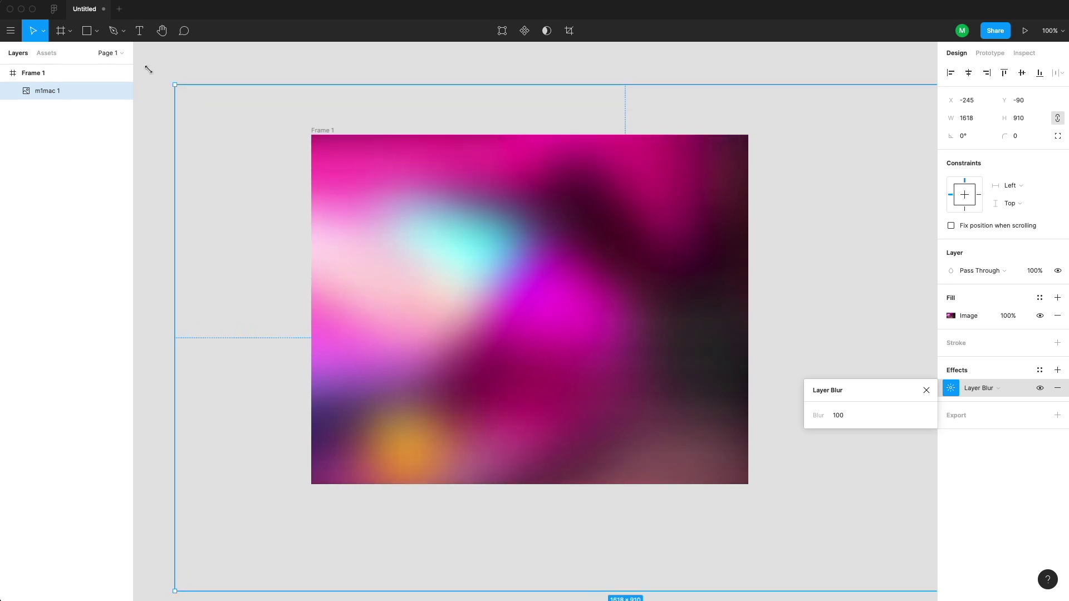
left_click_drag(560, 373, 638, 323)
key("Escape")
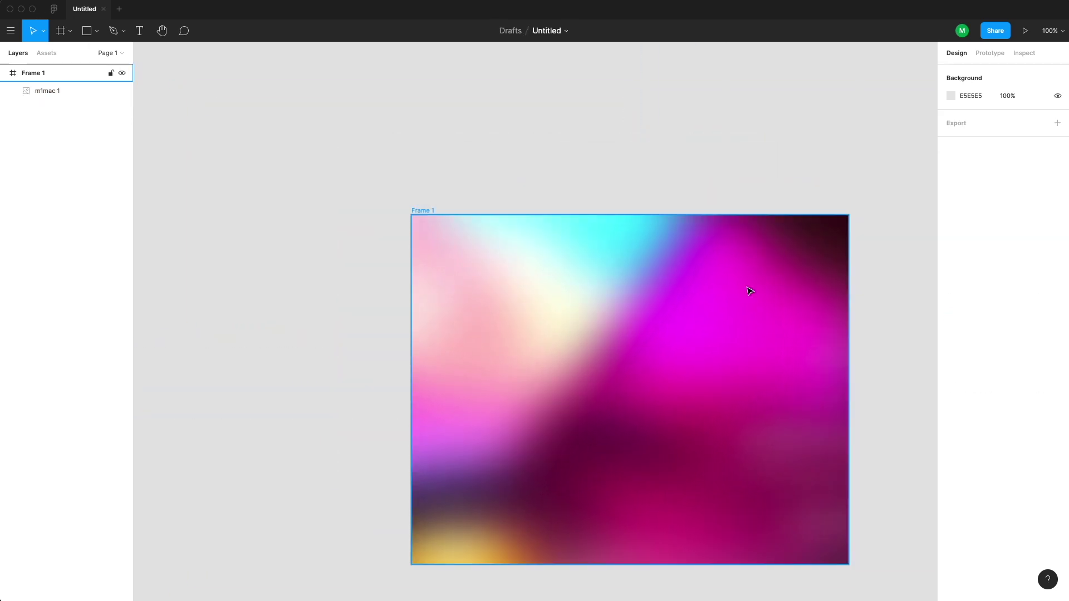
scroll(422, 399, "right", 1)
scroll(427, 410, "left", 1)
scroll(581, 342, "down", 3)
scroll(581, 342, "right", 1)
scroll(580, 342, "up", 3)
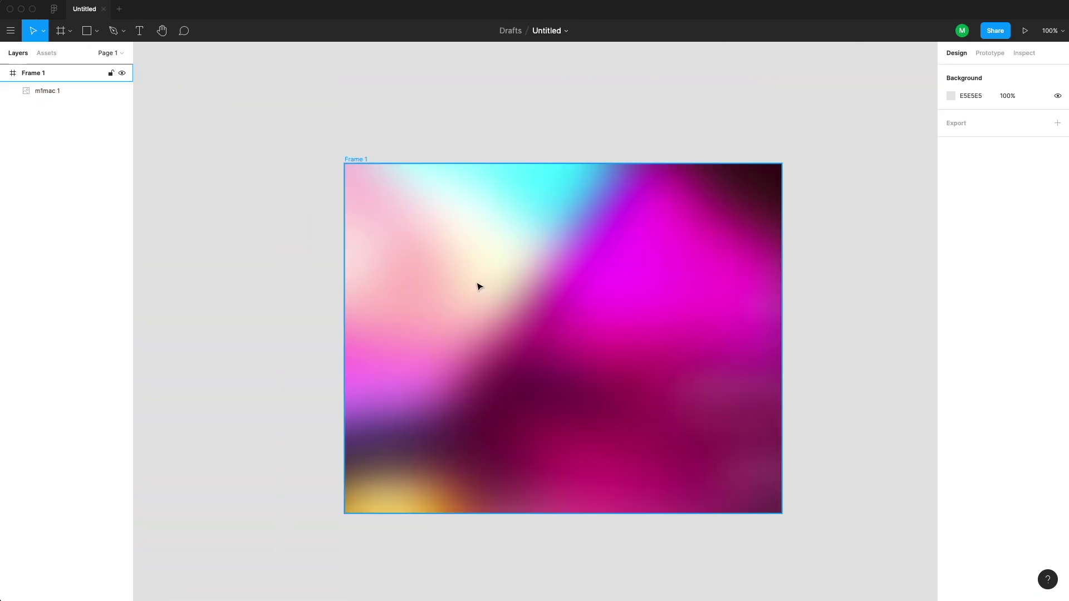
Step: Draw a square in the upper-left of Frame 1 with a white FFFFFF fill
key("r")
left_click_drag(381, 214, 503, 333)
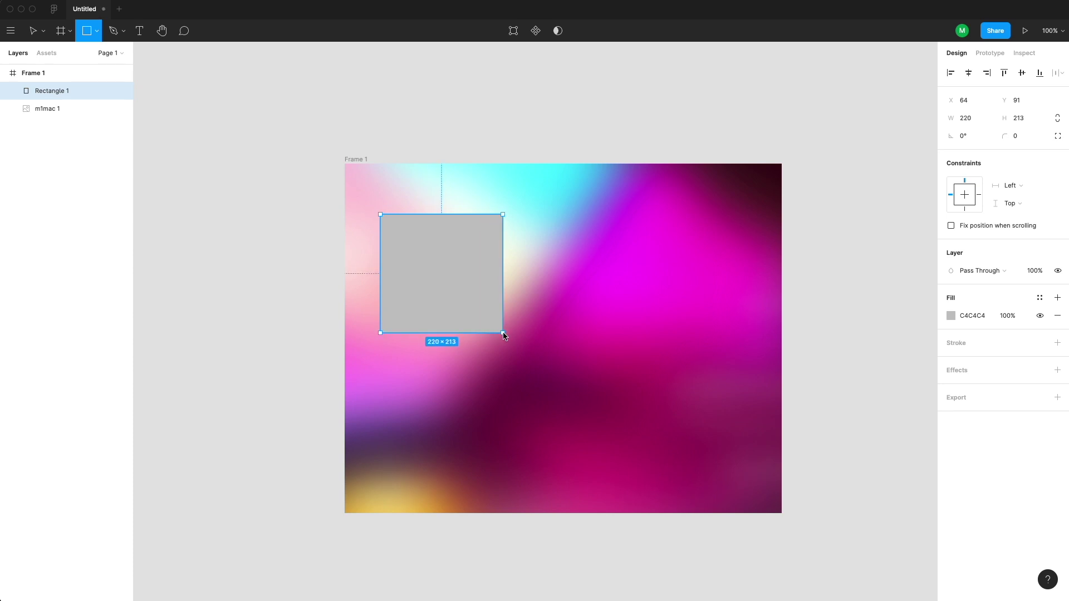
left_click(951, 316)
left_click_drag(806, 326, 789, 317)
left_click(888, 281)
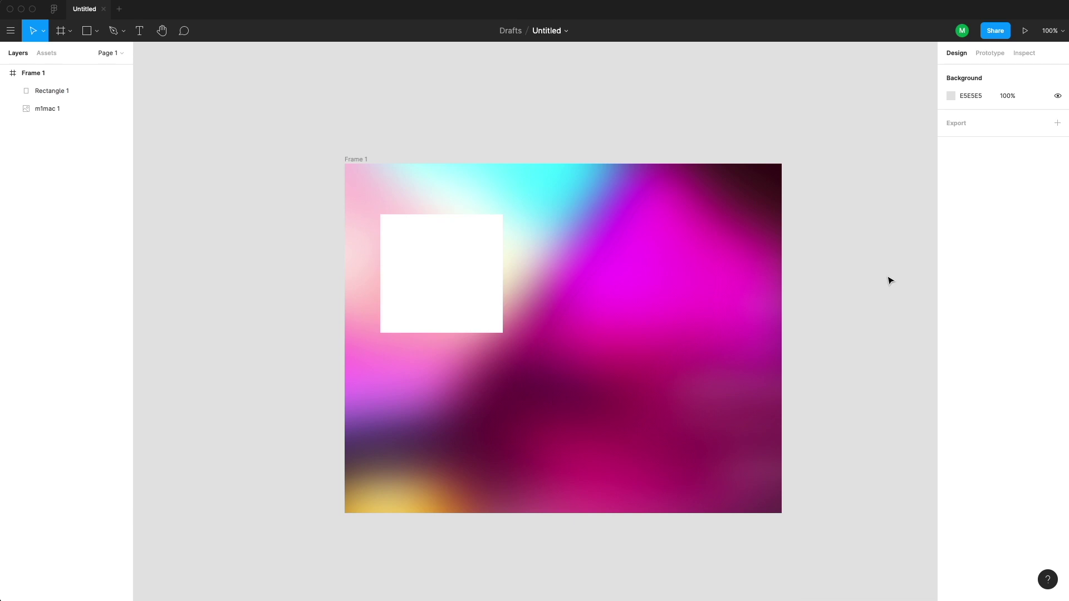
left_click(496, 289)
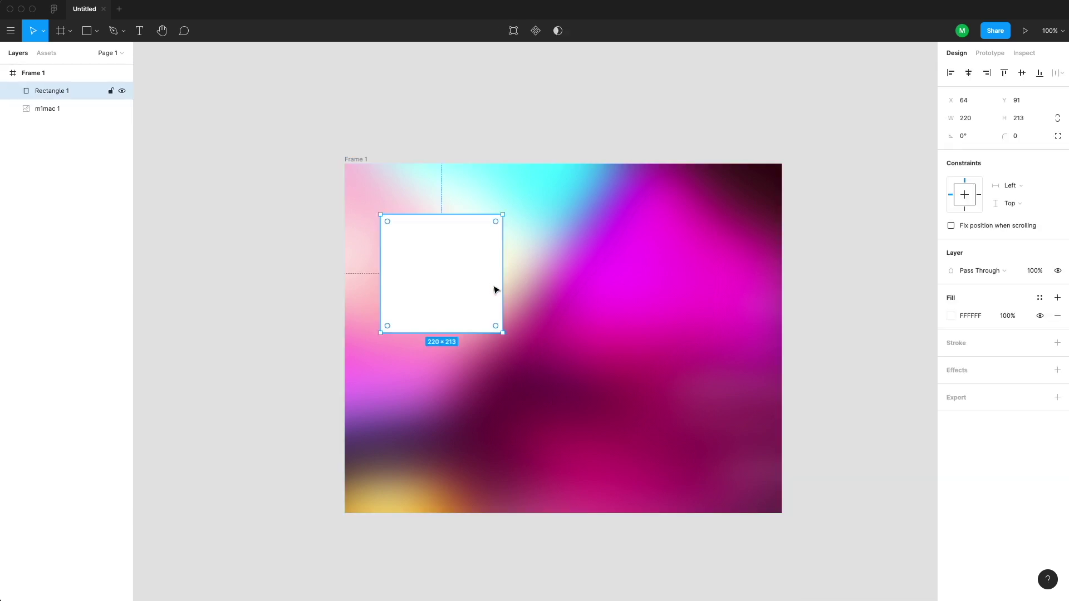
Step: Give the white square Background Blur, move it toward the centre, and set 60% layer opacity
left_click(1058, 370)
left_click(994, 388)
left_click(1006, 413)
left_click(951, 388)
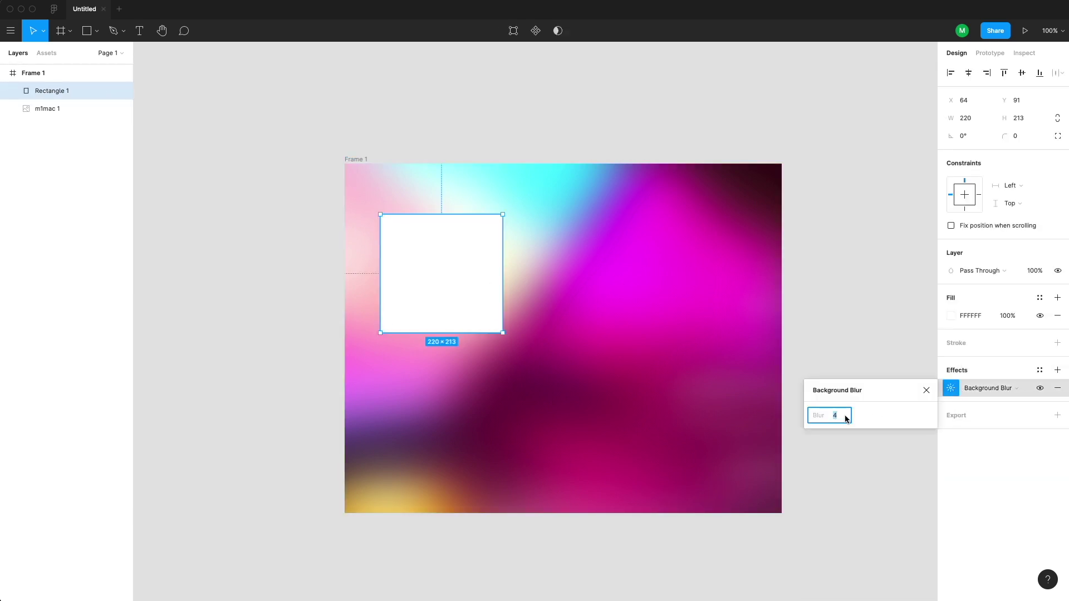
left_click(955, 494)
left_click_drag(439, 297, 527, 351)
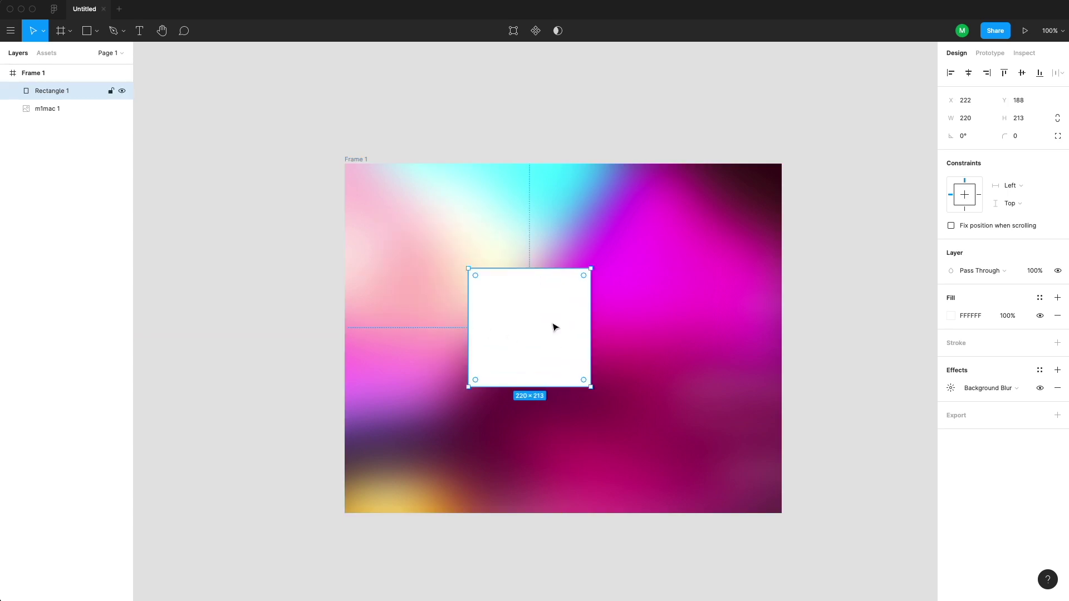
left_click(1034, 271)
type("80")
key("Return")
key("shift+Down")
key("shift+Down")
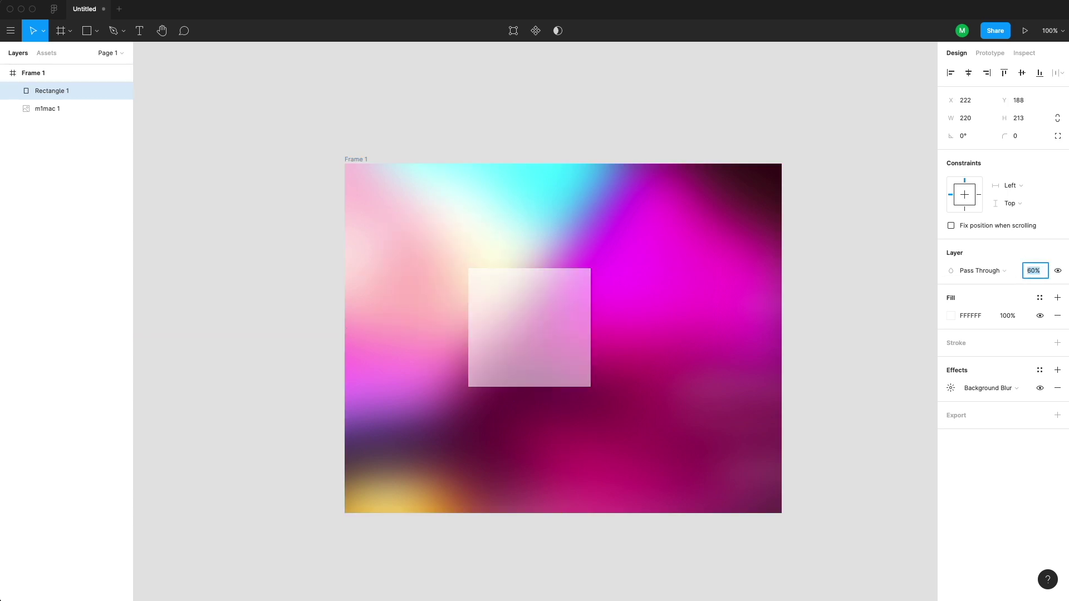
key("Return")
Step: Duplicate the square down-right, with the copy at 100% layer opacity and 50% fill
key("super+d")
left_click_drag(542, 341, 589, 363)
left_click(554, 289)
left_click(1034, 271)
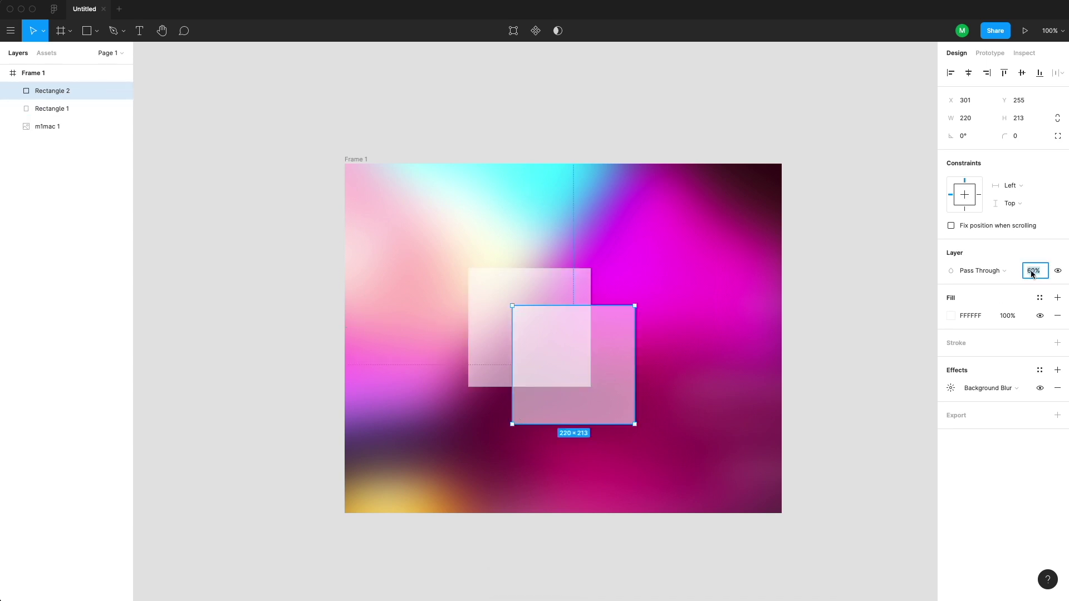
type("100")
key("Return")
left_click(1003, 319)
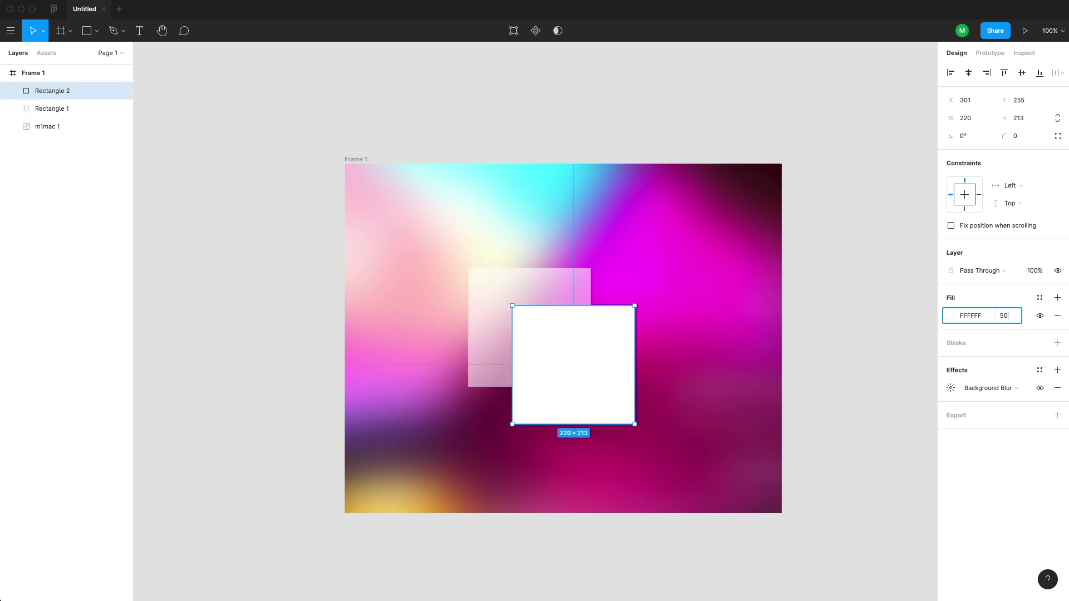
type("50")
key("Return")
left_click(950, 388)
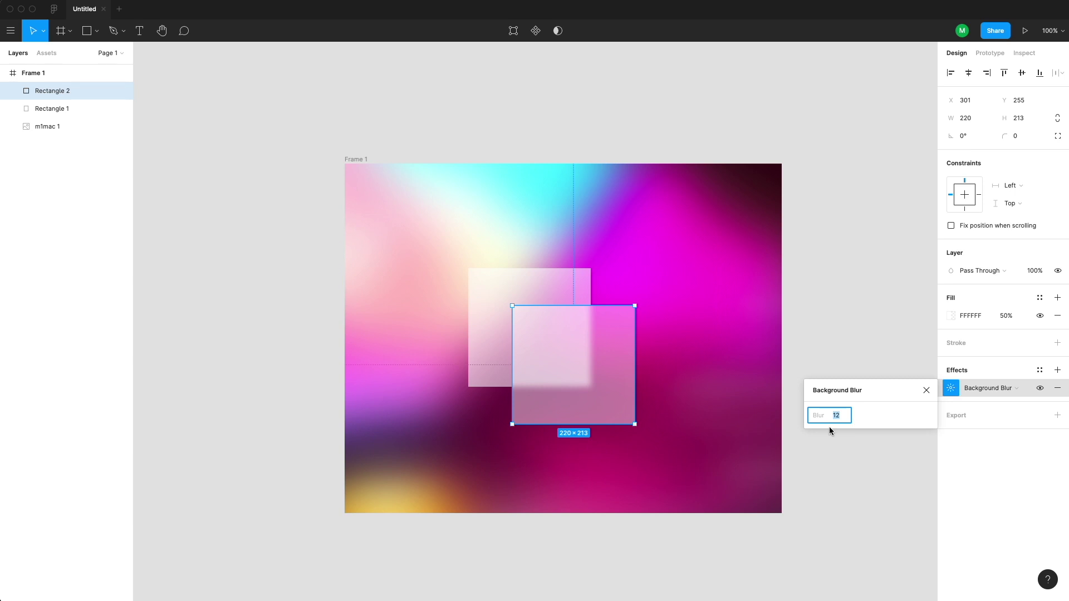
left_click(841, 273)
left_click(595, 389)
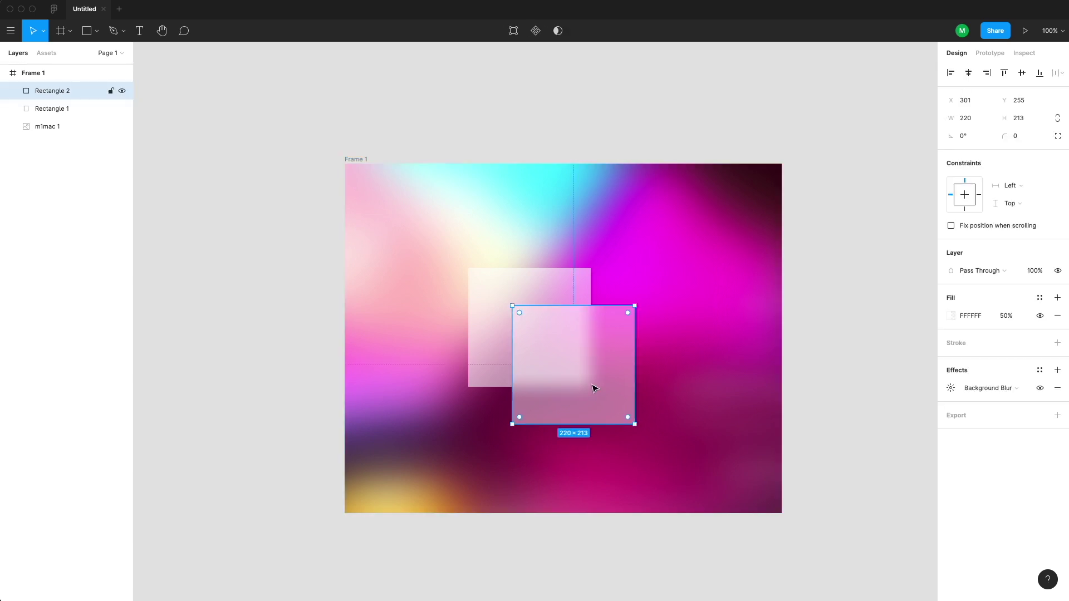
Step: Delete the first square, duplicate the remaining one, and position the overlapping pair
left_click(527, 295)
key("Delete")
left_click_drag(557, 357, 530, 324)
key("super+d")
left_click(495, 282, "shift")
left_click_drag(494, 282, 461, 289)
left_click(417, 298)
Step: Add a faint white outline at 20% to the back square
scroll(408, 371, "up", 5)
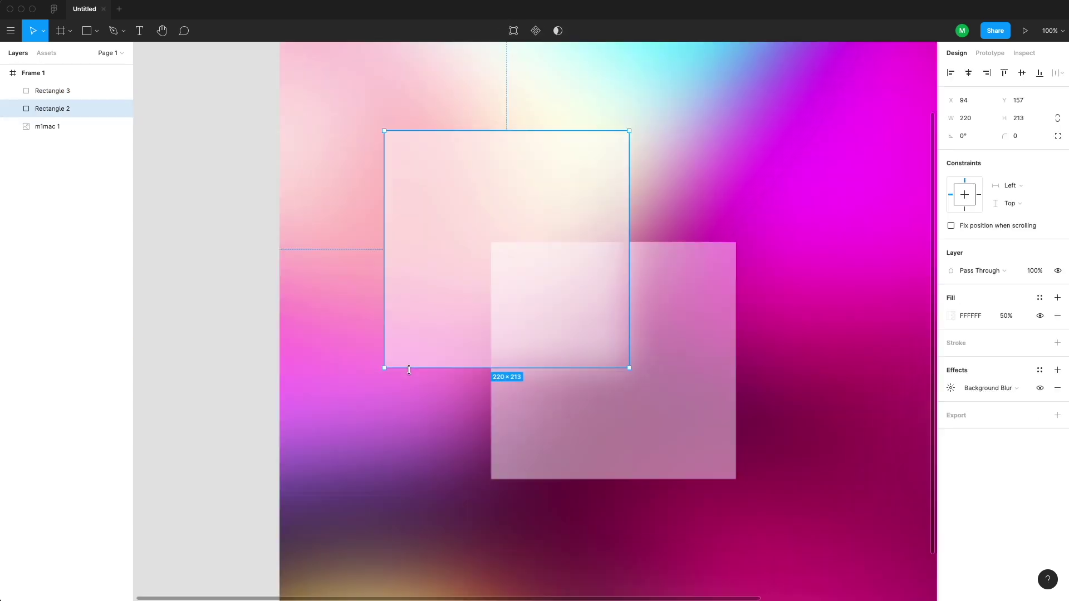
left_click(981, 343)
left_click(952, 360)
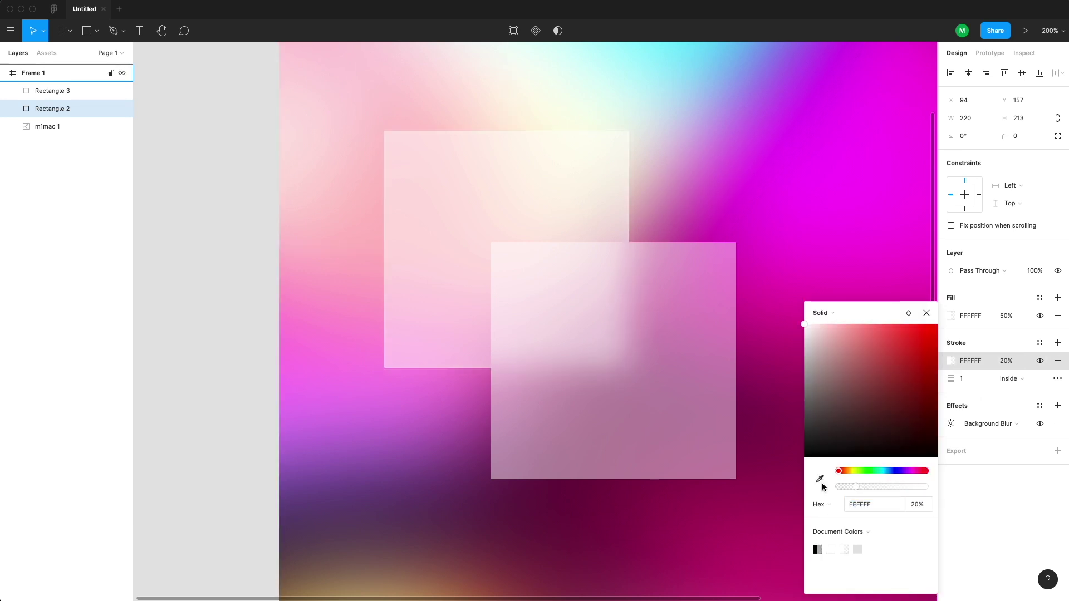
left_click(616, 430)
Step: Give both squares a corner radius of 32
left_click(530, 233, "shift")
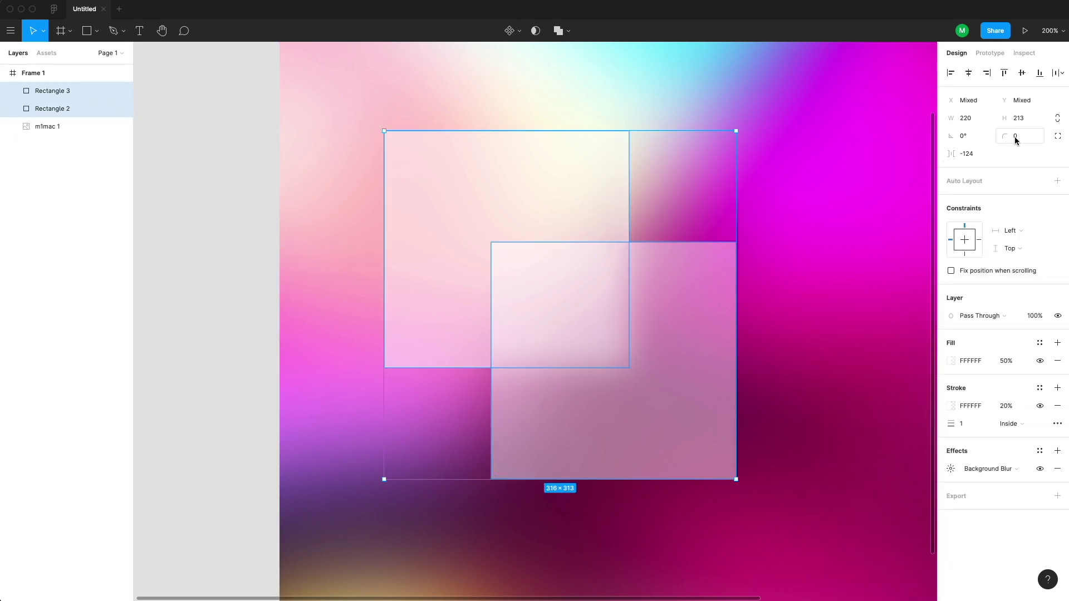
left_click(1018, 136)
type("32")
key("Return")
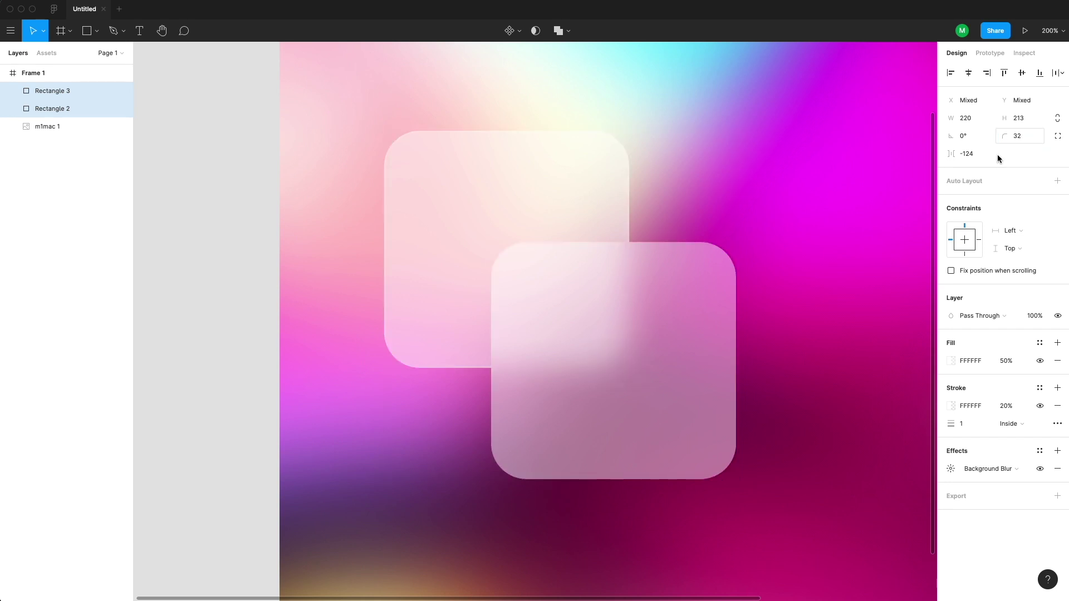
left_click(191, 440)
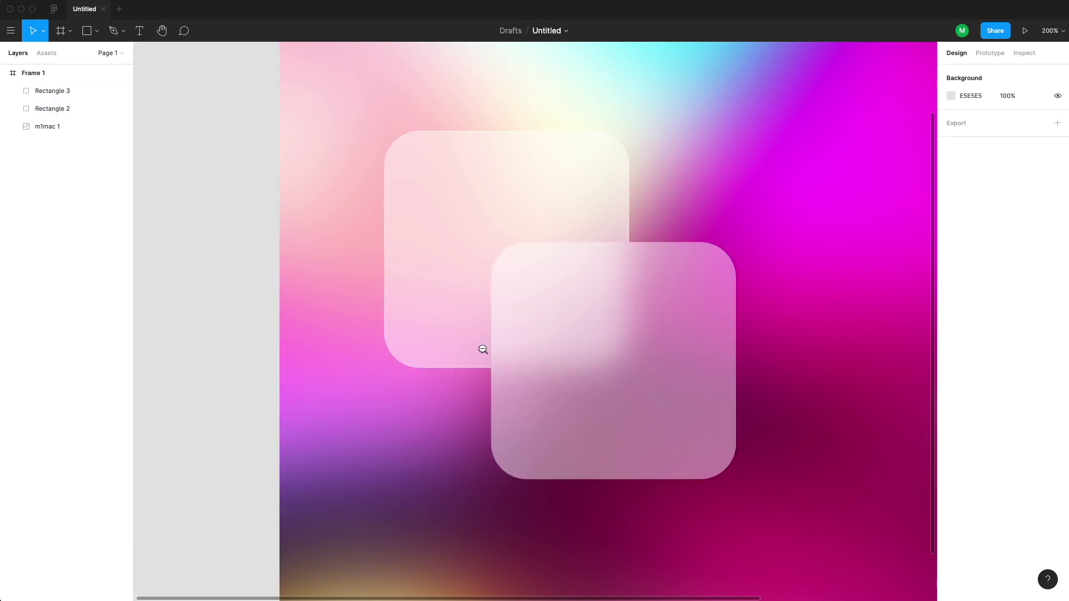
Step: Nudge the front light card up-left and set its fill opacity to 30%
key("shift+0")
left_click(563, 404)
left_click_drag(584, 410, 567, 389)
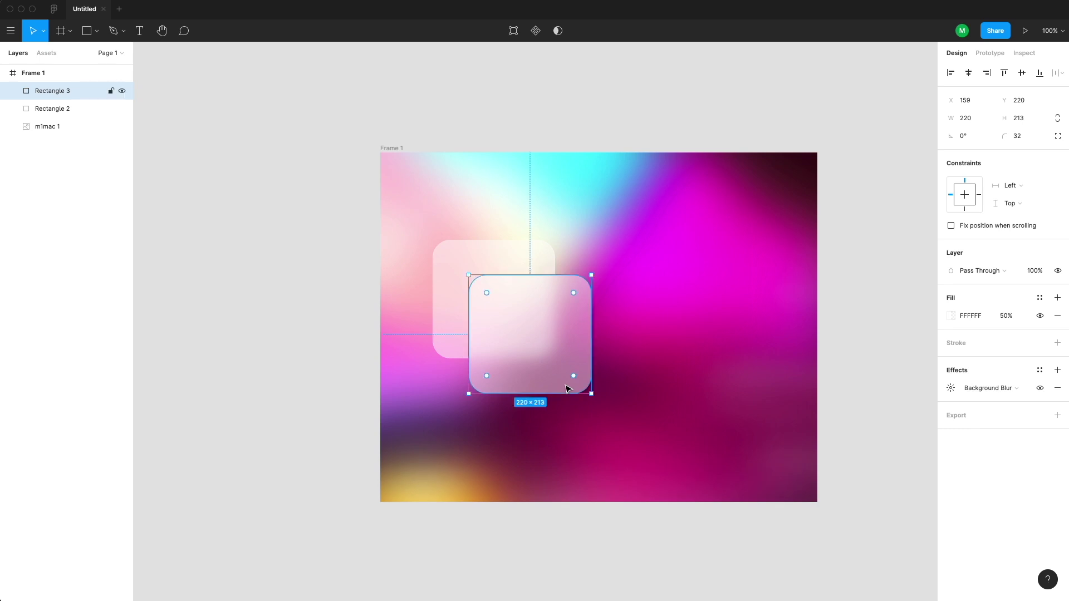
left_click(1006, 316)
type("30")
key("Return")
left_click(951, 388)
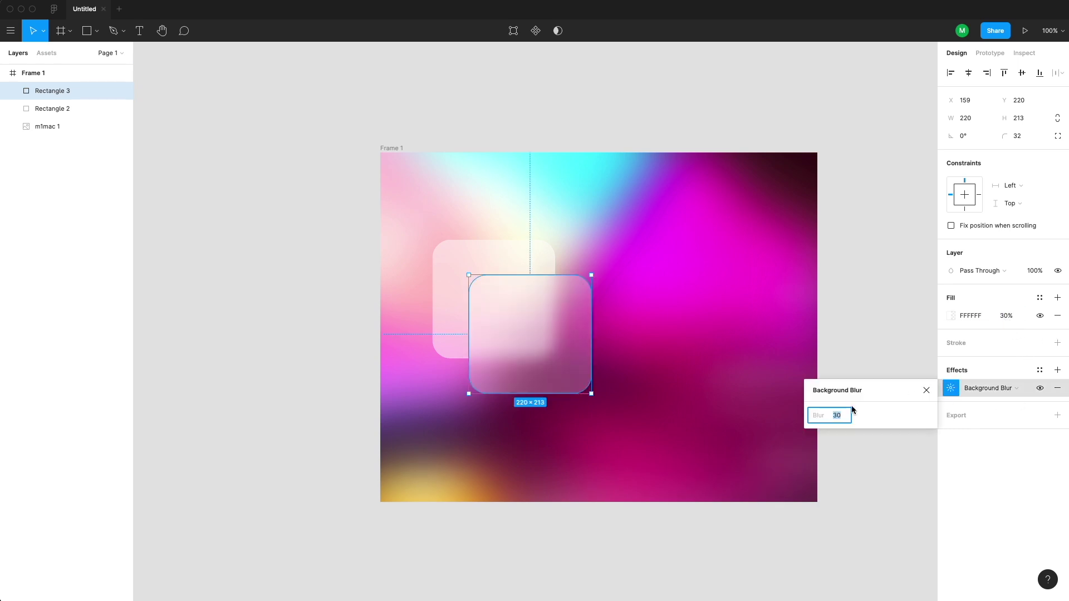
left_click(308, 454)
left_click(452, 312)
left_click(560, 382)
Step: Duplicate the front card to the right side of the frame with a black fill
key("ctrl+d")
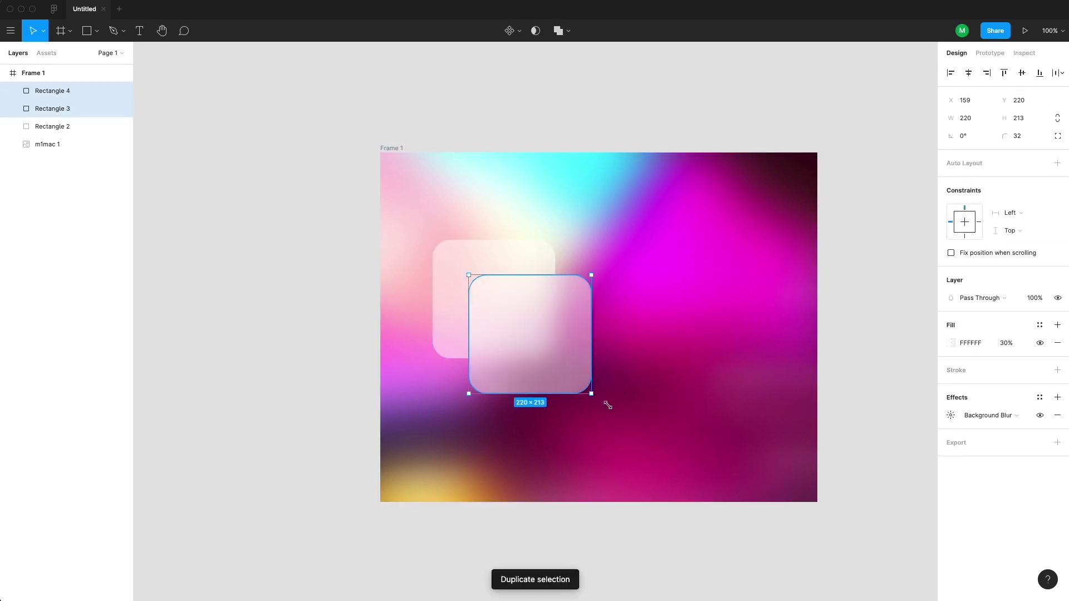
left_click_drag(534, 384, 690, 349)
left_click(951, 316)
left_click_drag(813, 451, 799, 490)
key("Escape")
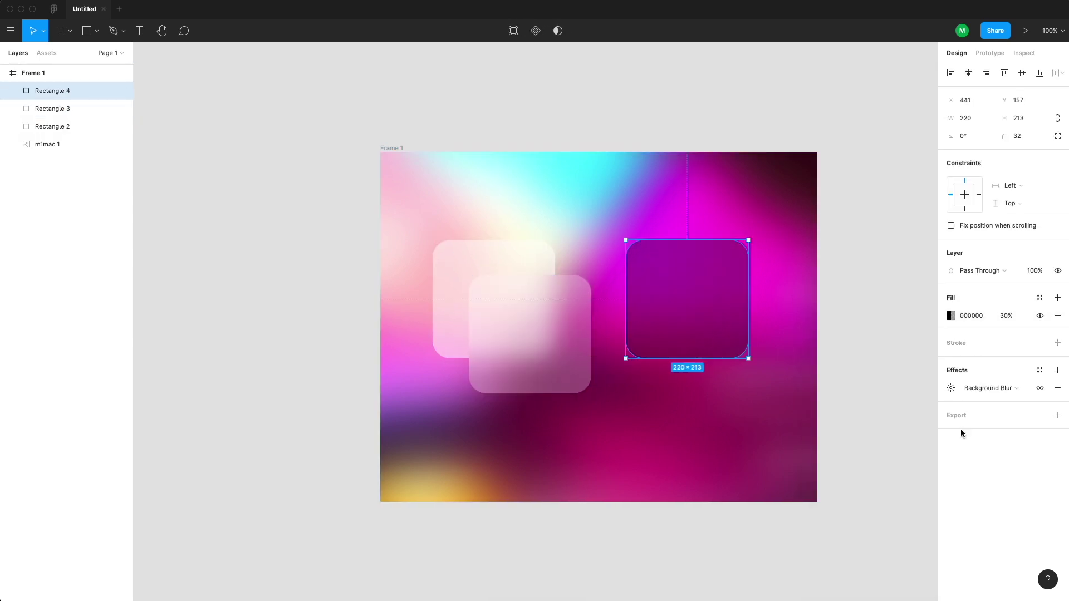
Step: Duplicate the dark card, offset it down-right, and set the upper card's fill to 50%
key("ctrl+d")
left_click_drag(679, 289, 711, 329)
left_click(1006, 316)
type("50")
key("Return")
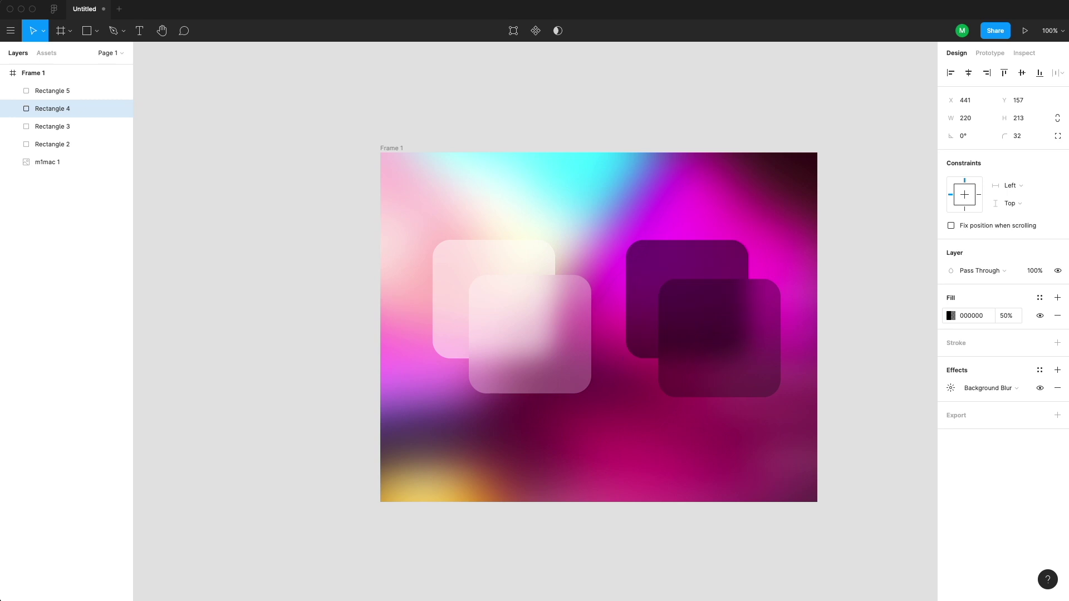
Step: Add a FFFFFF outline at 20% to the upper dark card
scroll(679, 393, "up", 10)
left_click(1057, 343)
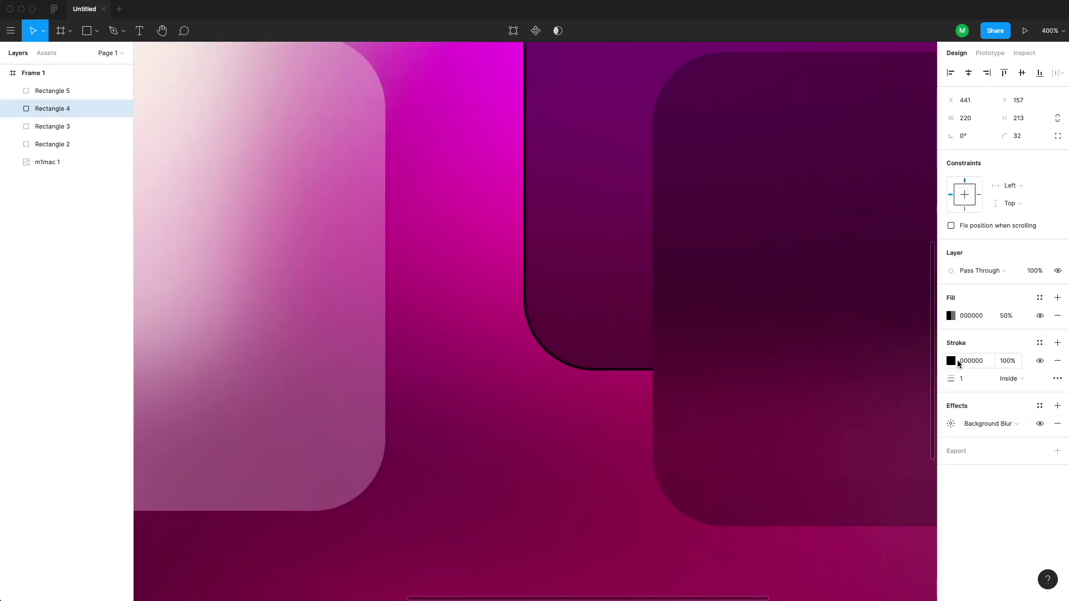
left_click(950, 361)
left_click(860, 504)
type("FFFFFF")
key("Tab")
type("20")
key("Return")
left_click(663, 473)
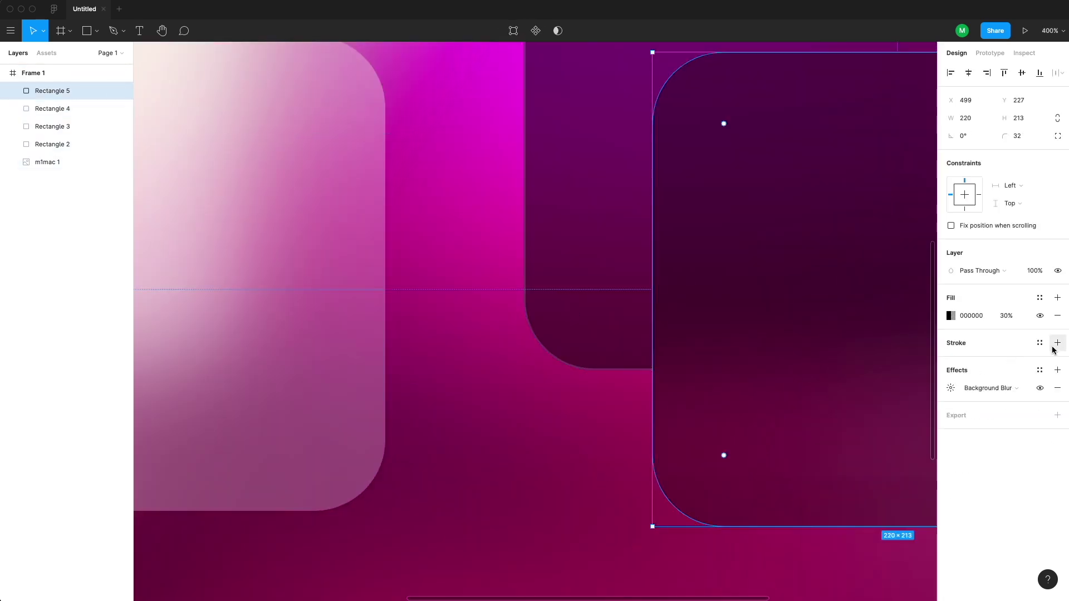